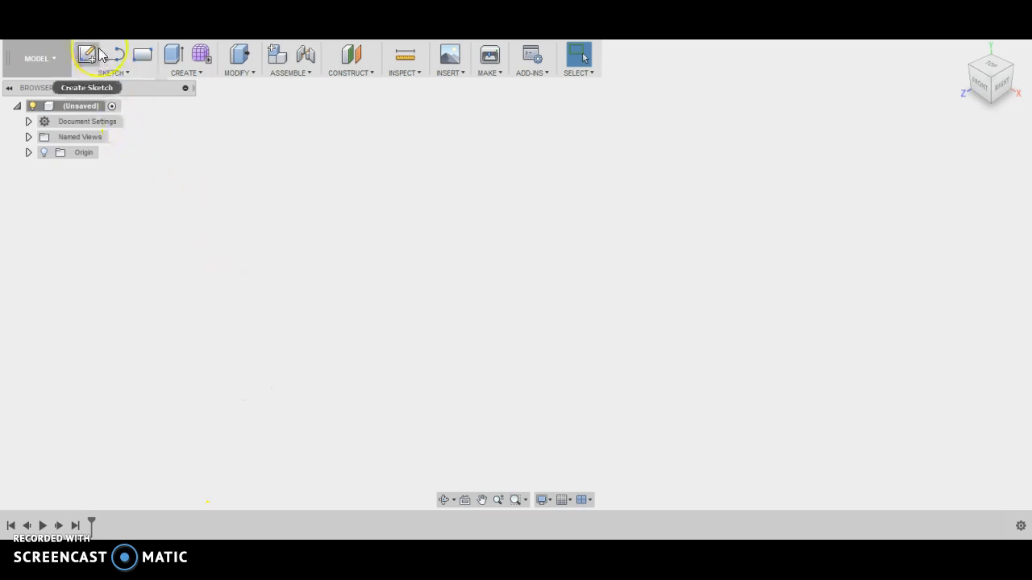
Start a sketch on the horizontal origin plane and draw a rectangle from the origin, 2 in high and 4 in wide.
left_click(88, 63)
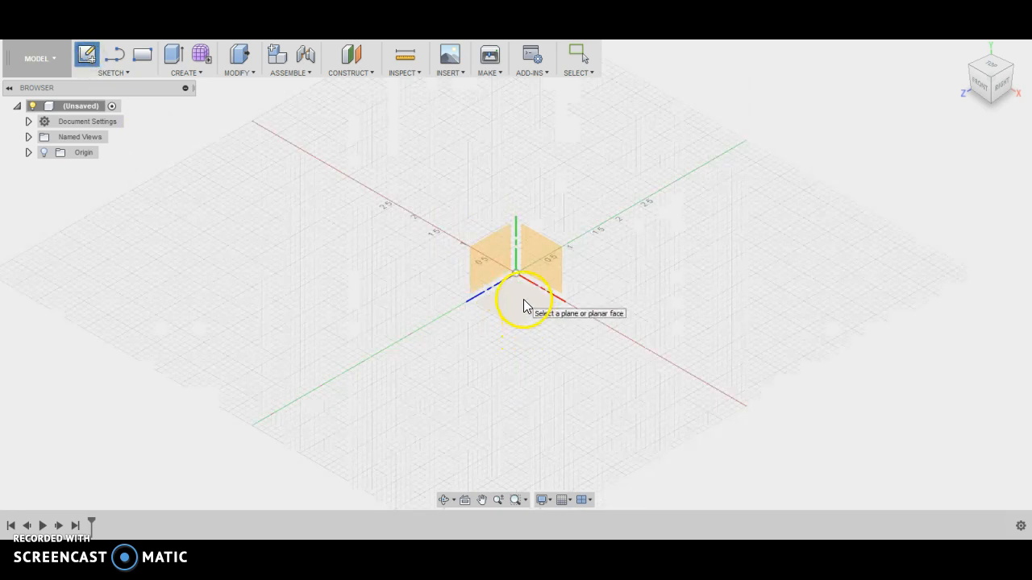
left_click(523, 299)
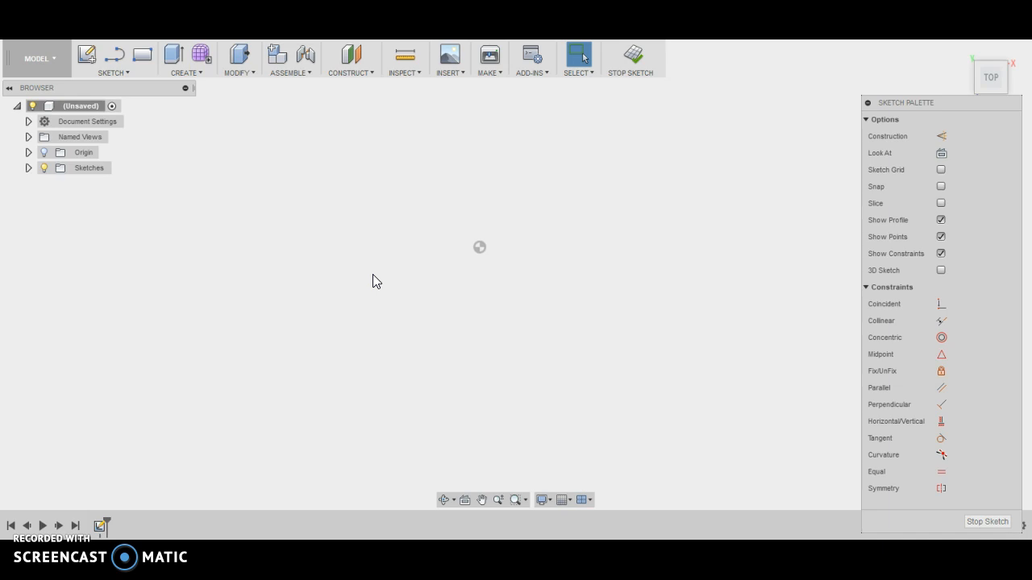
left_click(185, 125)
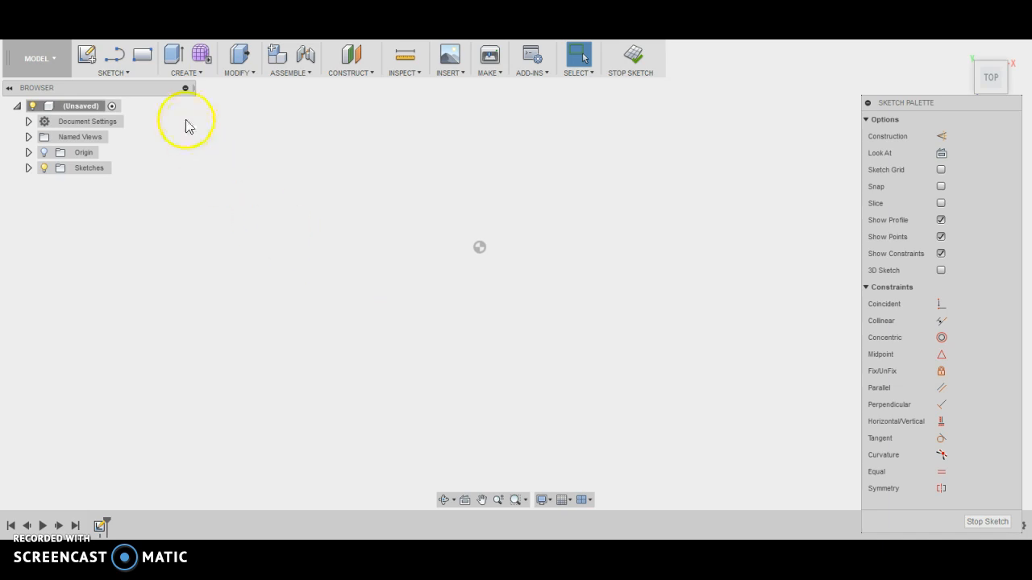
left_click(142, 54)
left_click(480, 247)
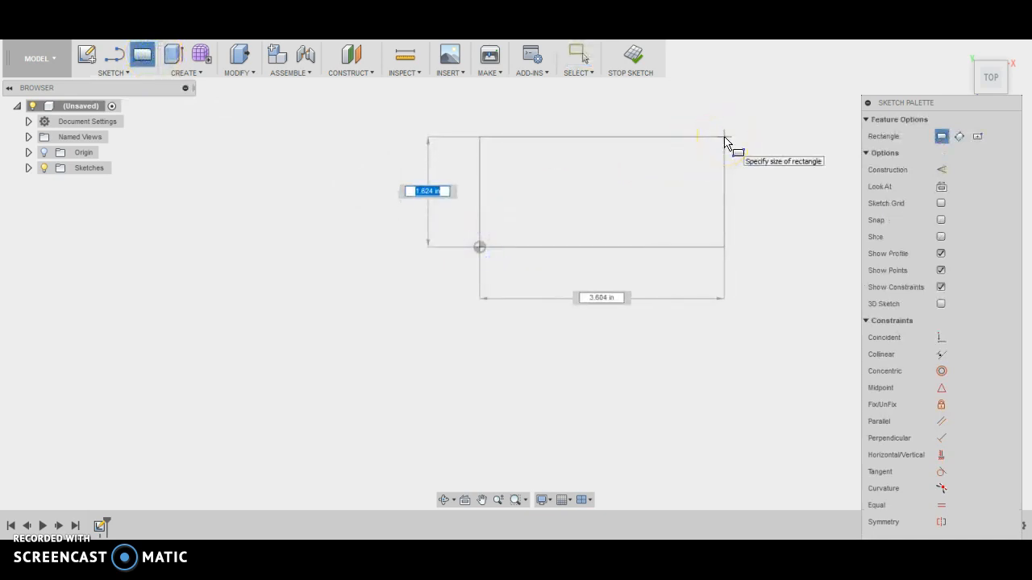
type("2")
key("Tab")
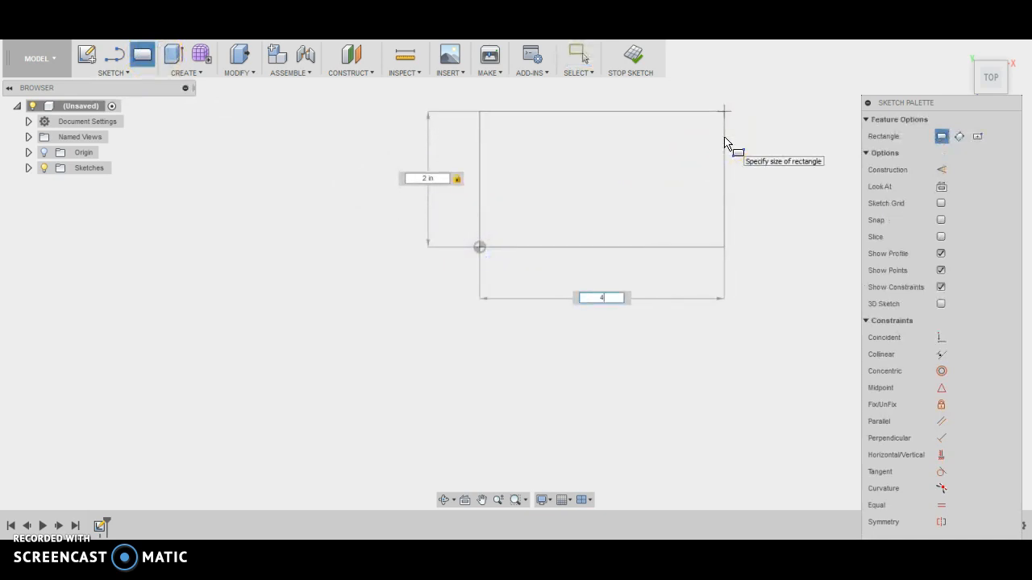
type("4")
key("Return")
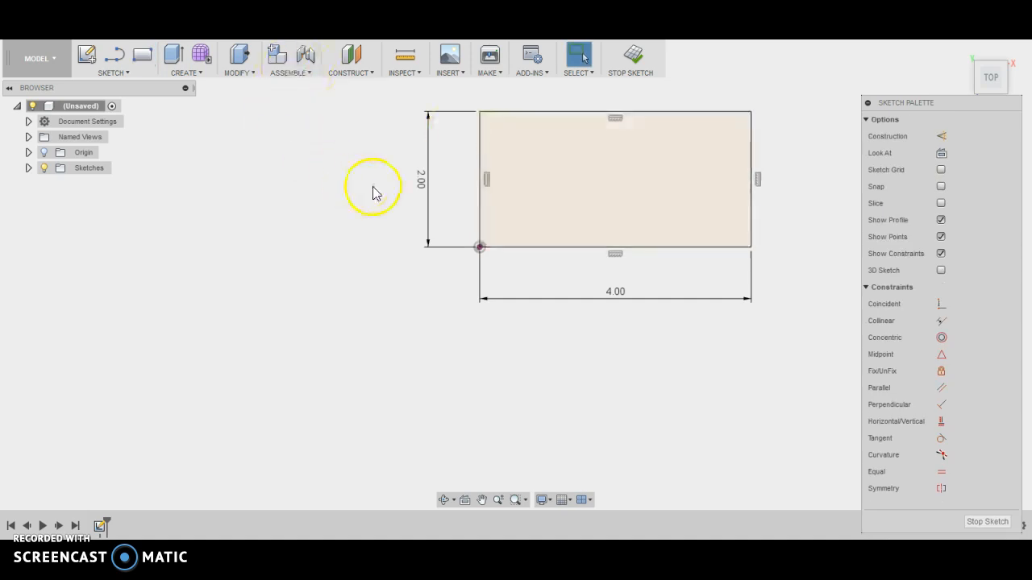
Draw a circle centred on the midpoint of the rectangle's right edge, with its radius reaching the upper right corner.
key("c")
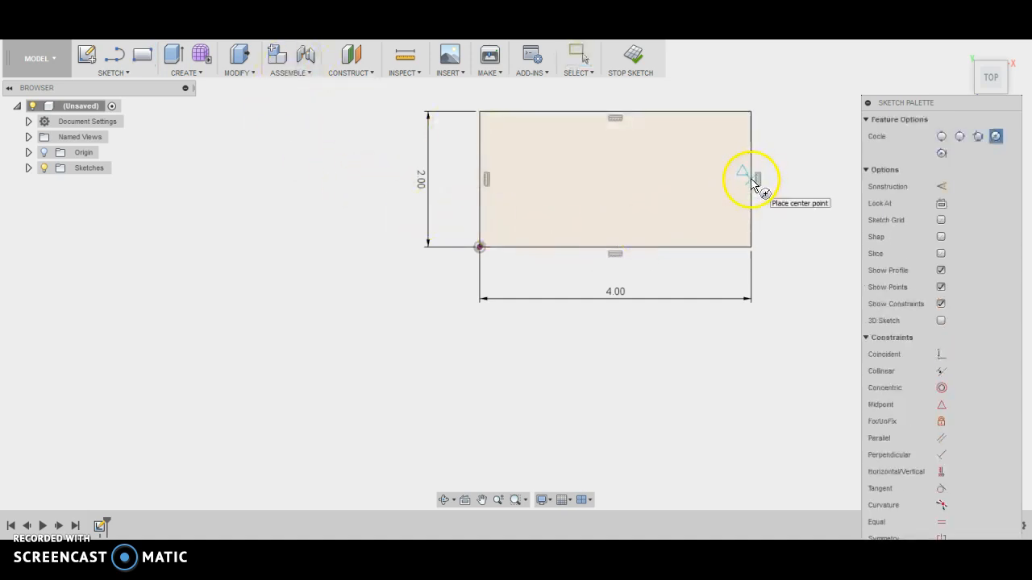
left_click(751, 178)
left_click(751, 113)
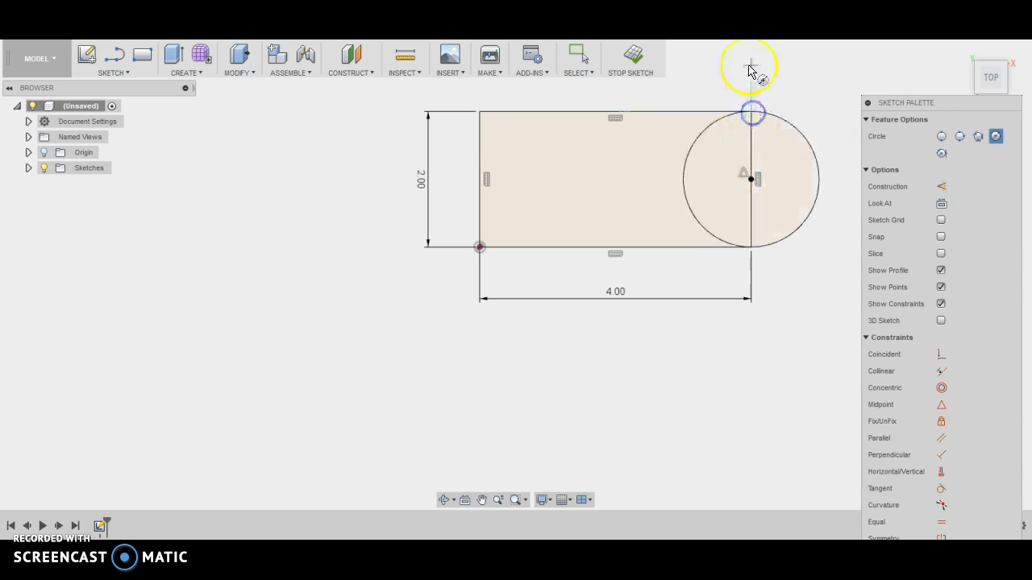
Draw two lines from the rectangle's left corners that meet in a point about 1.37 in outside the left edge.
key("a")
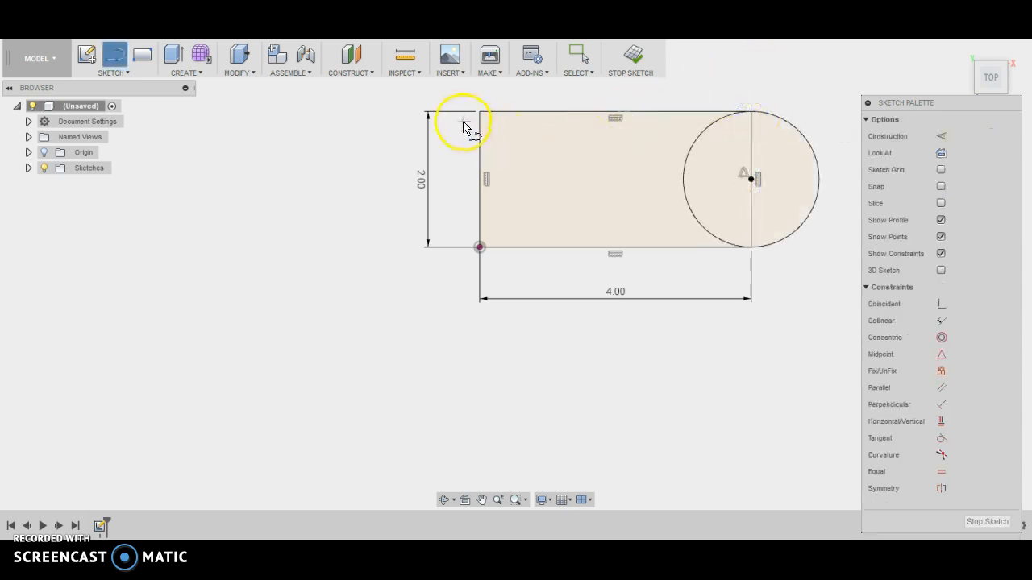
left_click(480, 112)
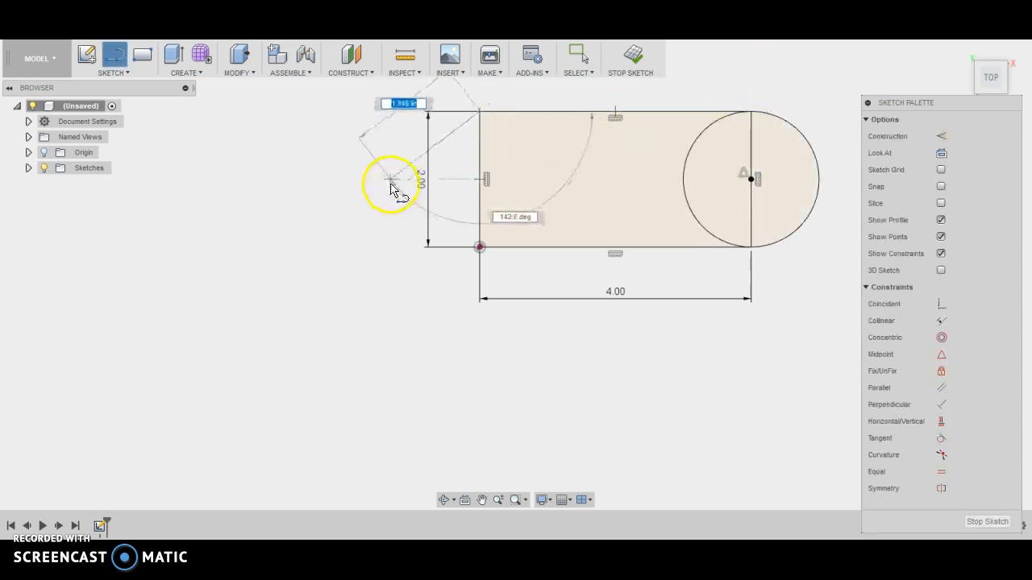
left_click(387, 179)
left_click(479, 247)
right_click(479, 249)
left_click(466, 282)
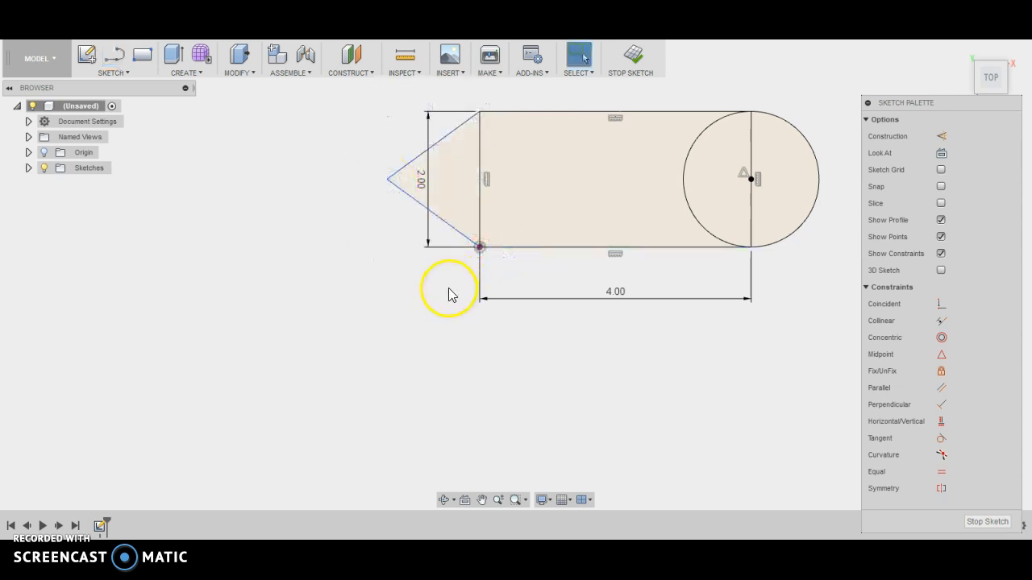
Dimension the distance from the triangle's tip to the rectangle's left edge as 1.5 in.
left_click(388, 179)
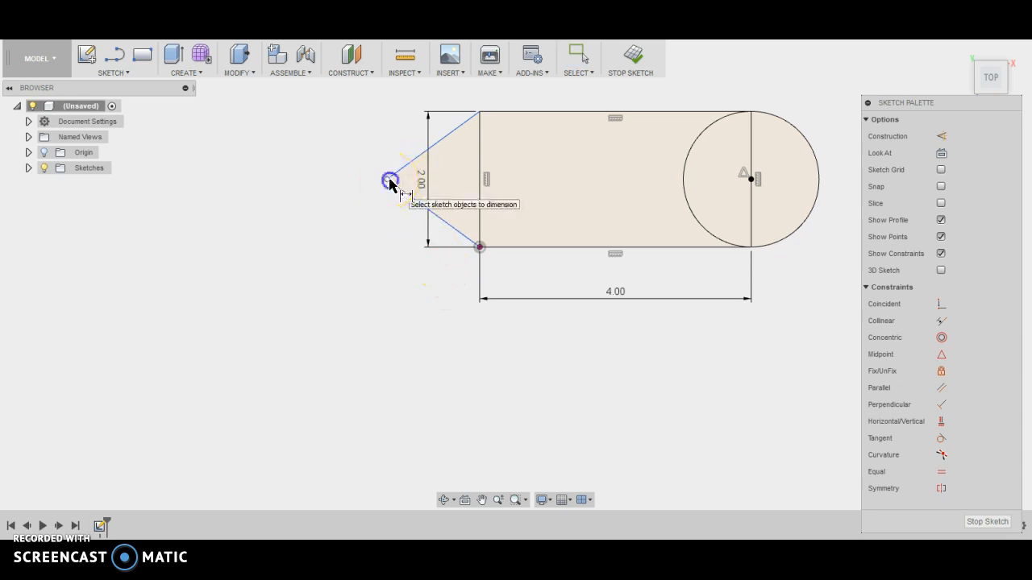
left_click(478, 195, "ctrl")
key("d")
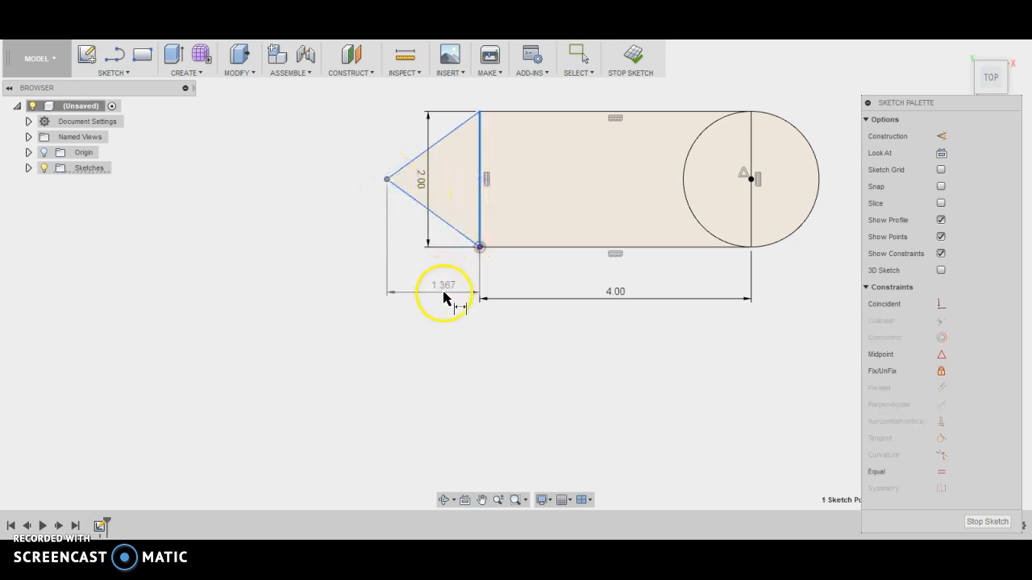
left_click(442, 298)
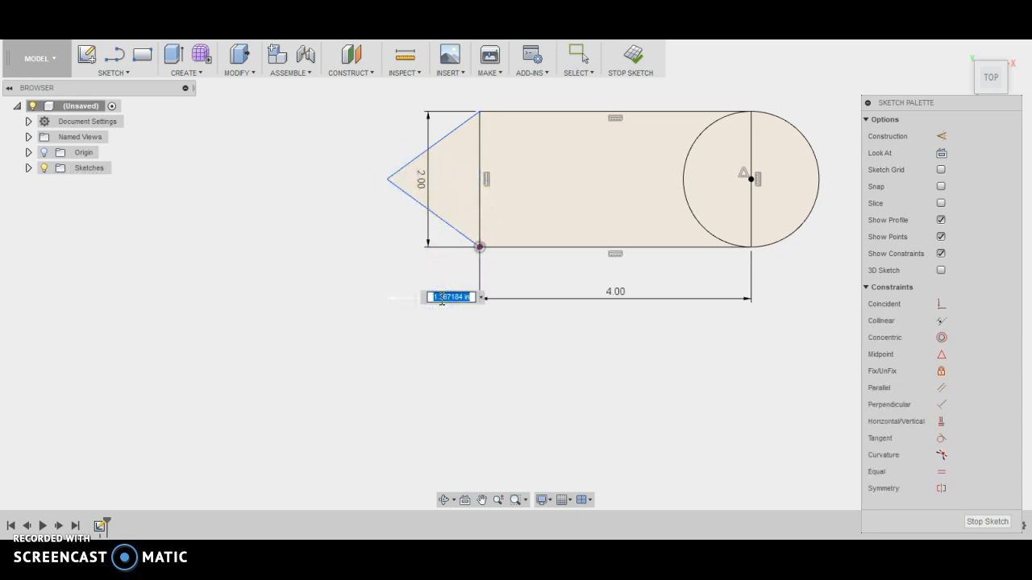
type("1.5")
key("Return")
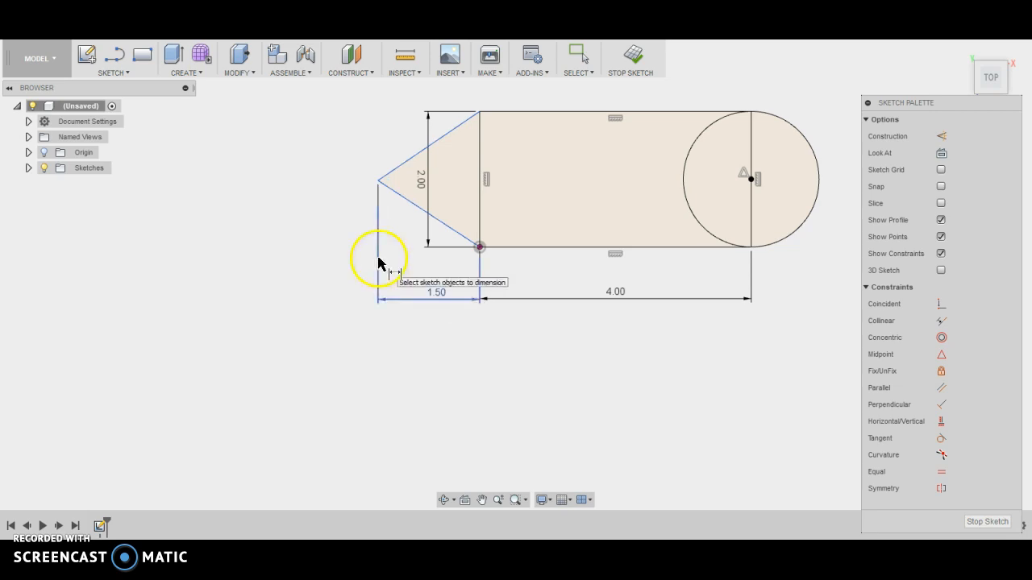
Apply a horizontal constraint between the triangle's tip and the midpoint of the rectangle's left edge.
left_click(941, 421)
left_click(379, 182)
left_click(482, 185)
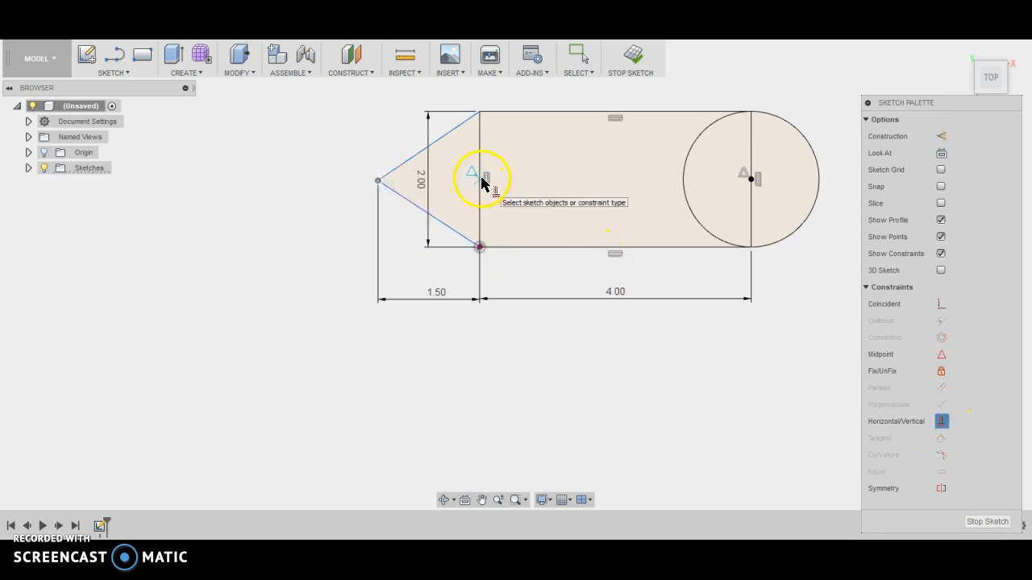
left_click(480, 179)
left_click(397, 251)
left_click(485, 178)
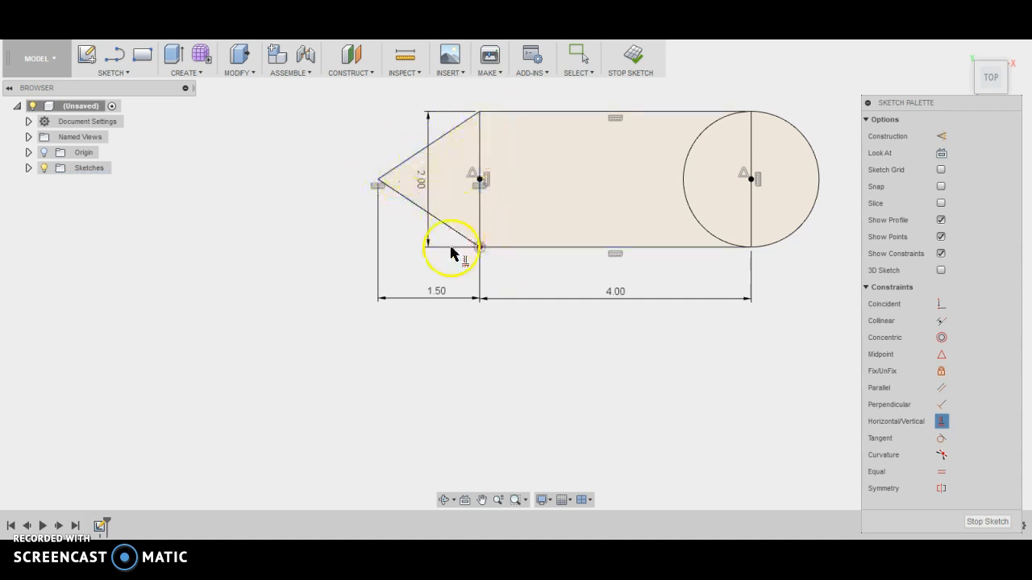
left_click(598, 332)
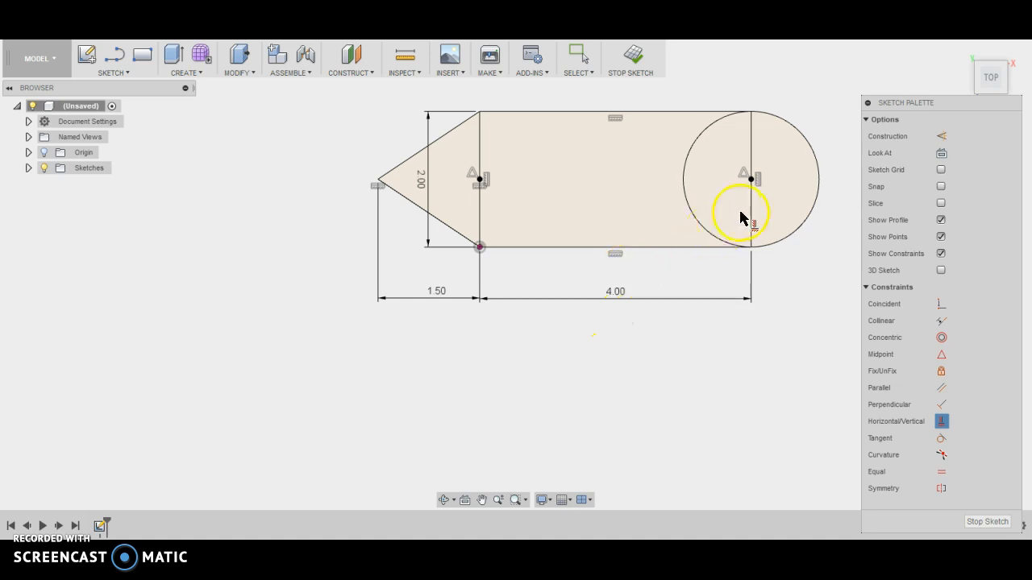
Convert the rectangle's right and left vertical edges to construction lines.
left_click(752, 220)
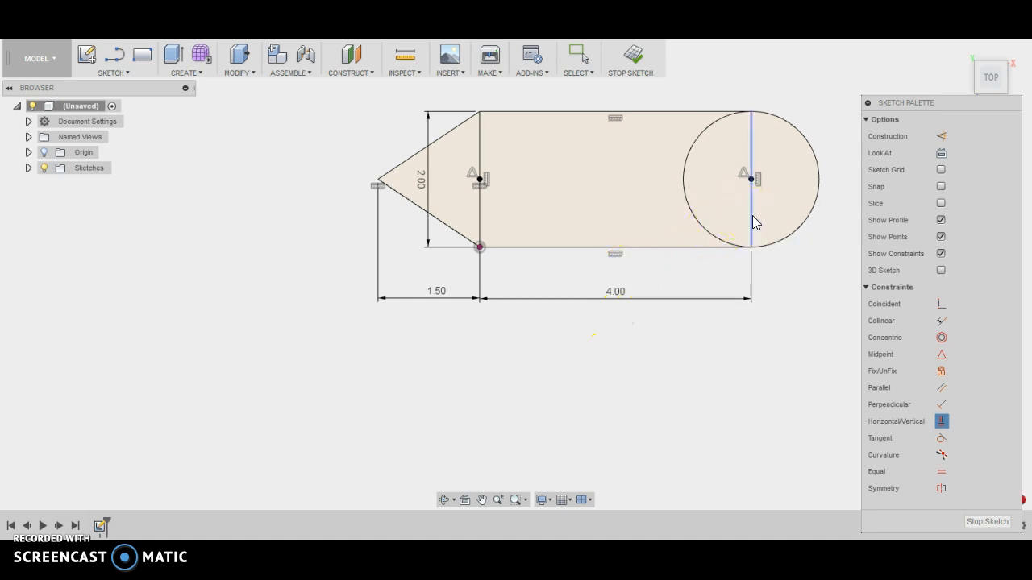
key("Escape")
left_click(751, 221)
key("x")
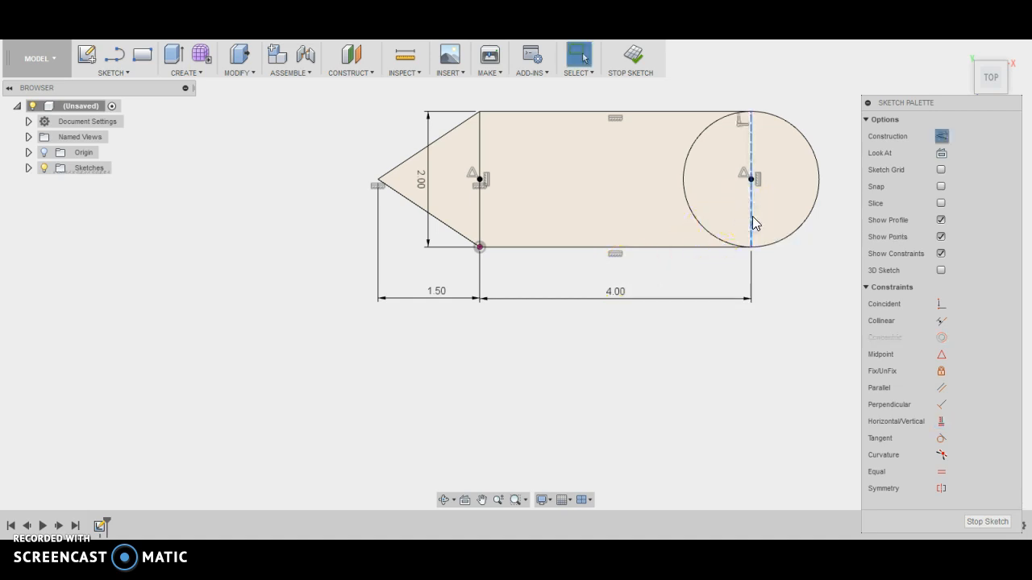
left_click(480, 211)
key("x")
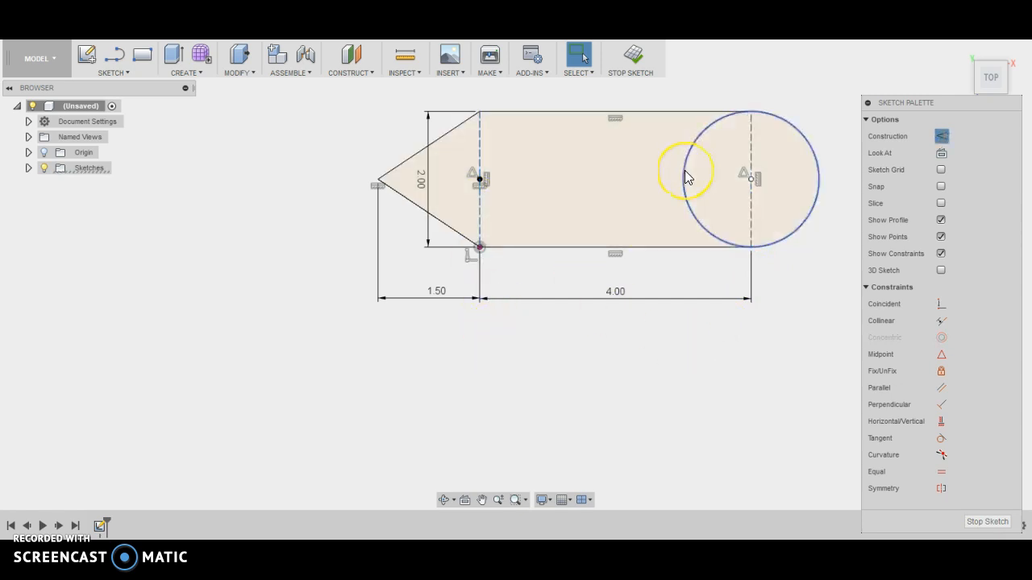
left_click(753, 129)
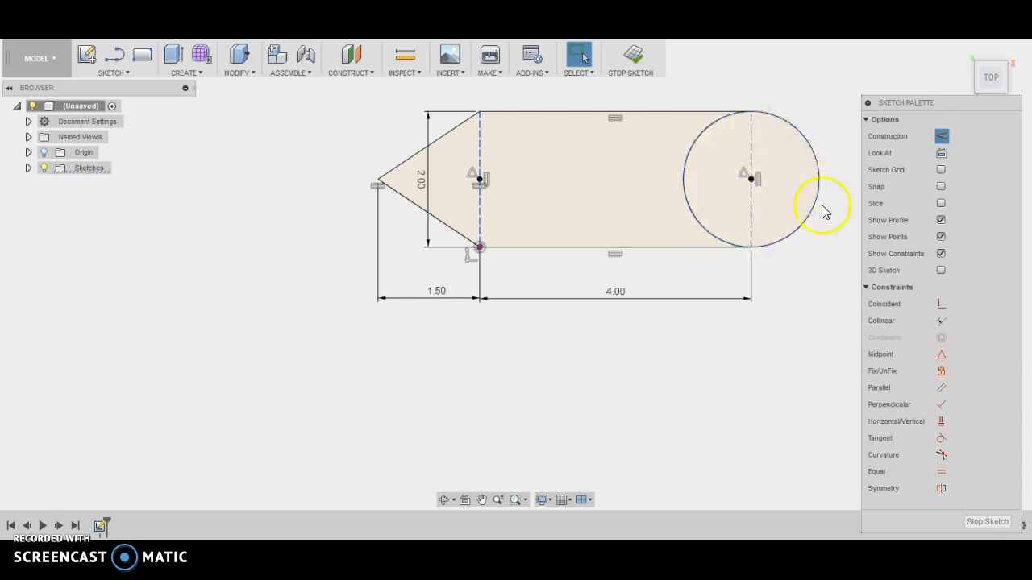
left_click(647, 327)
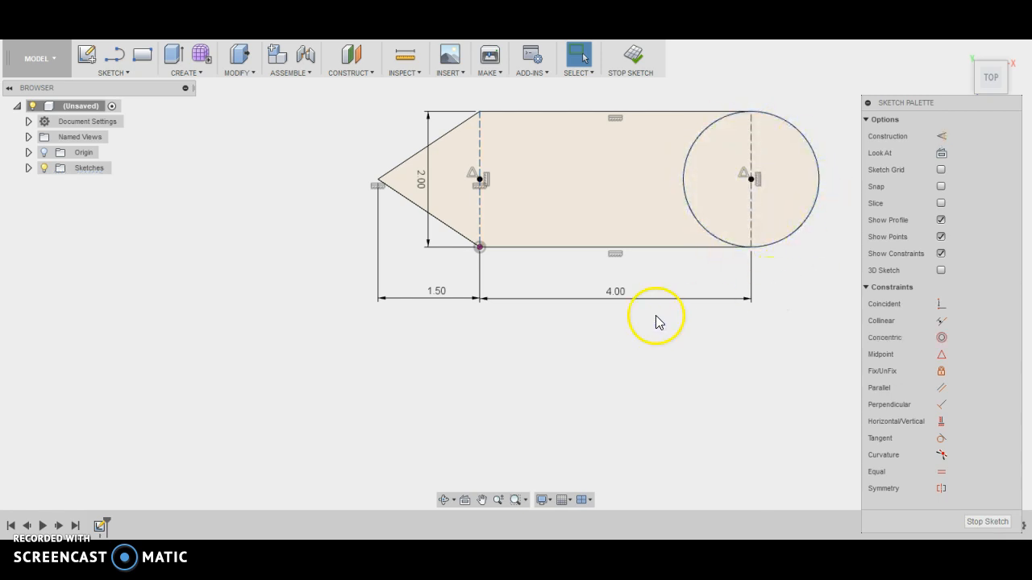
Finish the sketch and extrude both profiles, the pointed body and the circle, 1.5 in upward as a new body.
left_click(636, 63)
middle_click_drag(288, 314, 258, 296)
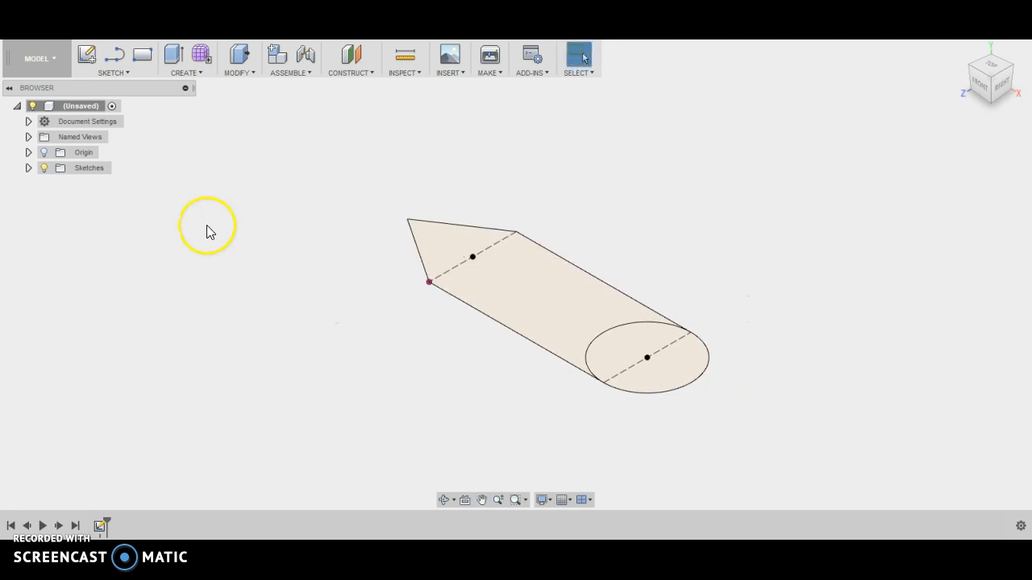
key("e")
left_click(491, 302)
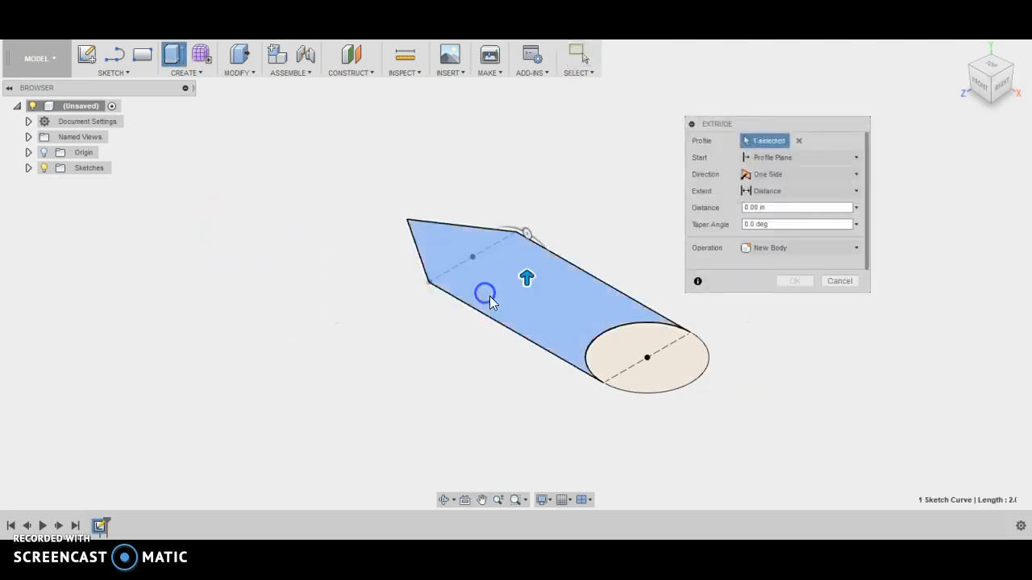
left_click(620, 354)
left_click_drag(650, 326, 655, 227)
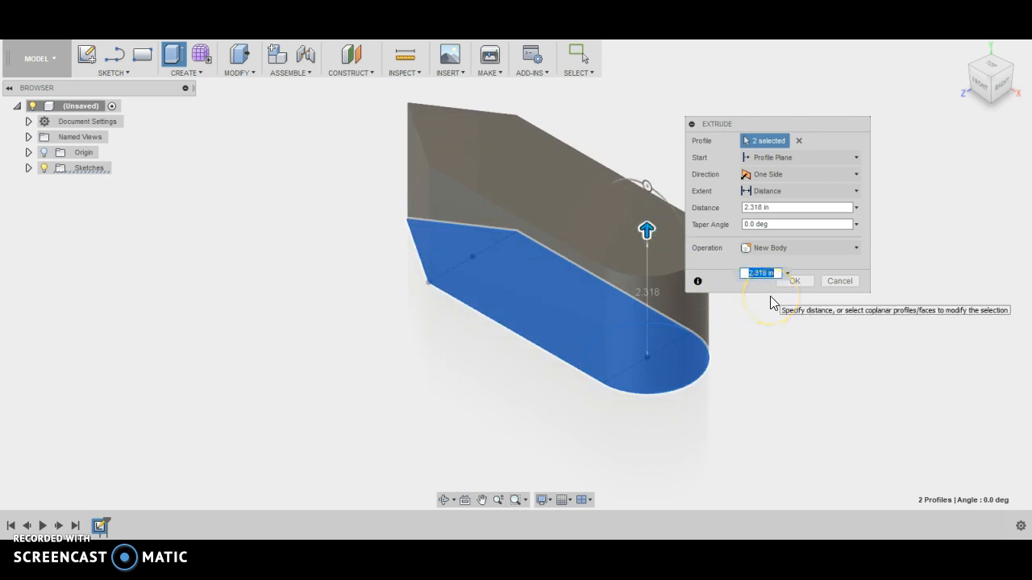
key("Return")
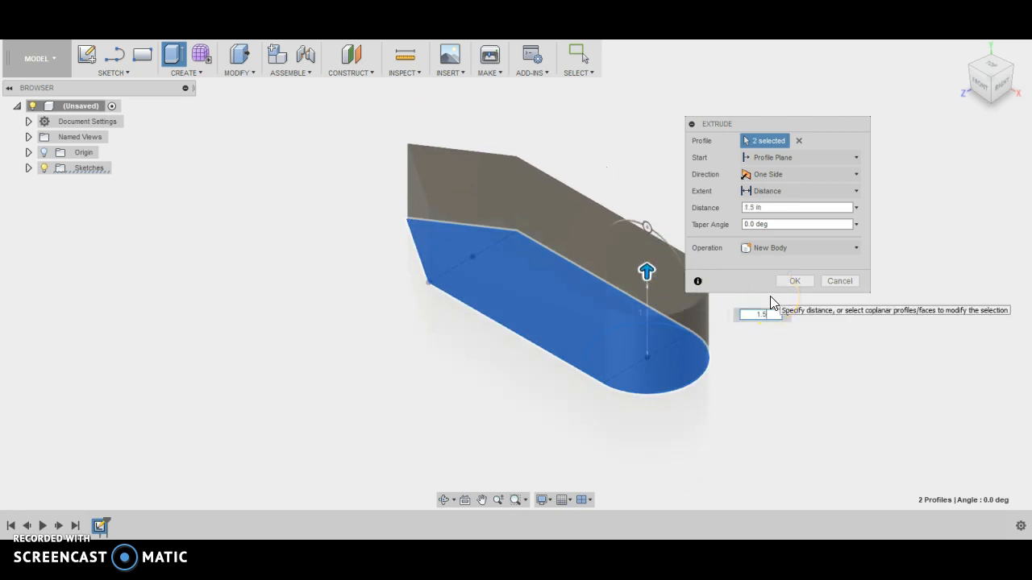
key("Return")
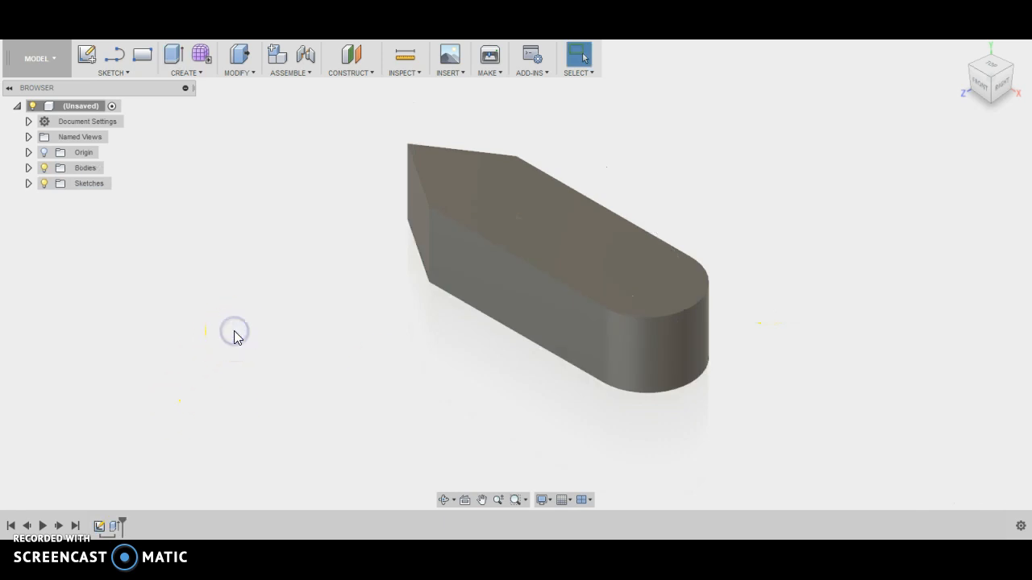
Show the origin planes and axes in the model.
scroll(447, 328, "down", 2)
mouse_move(432, 323)
middle_mouse_down()
mouse_move(456, 338)
mouse_move(451, 327)
middle_mouse_up()
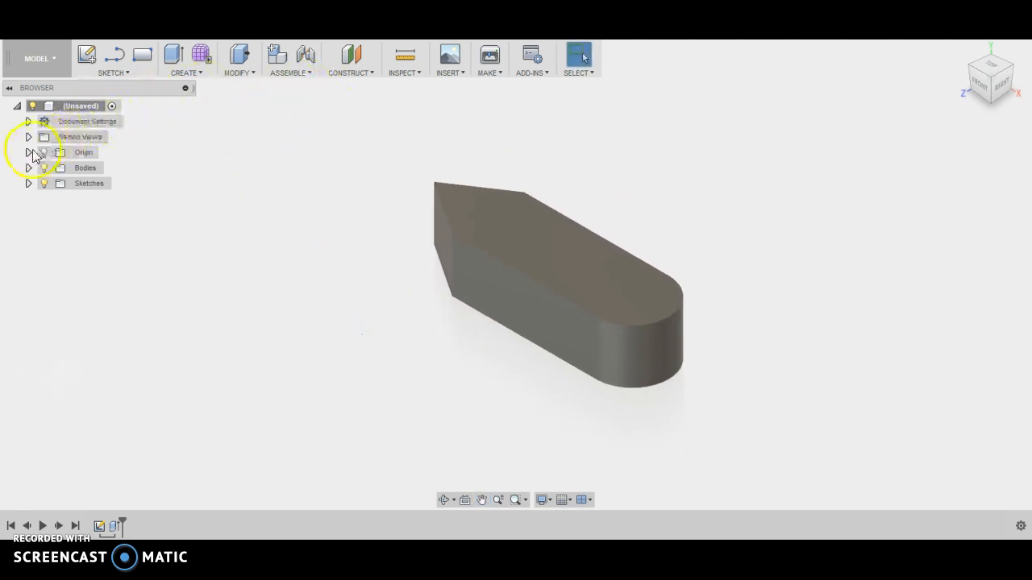
left_click(44, 152)
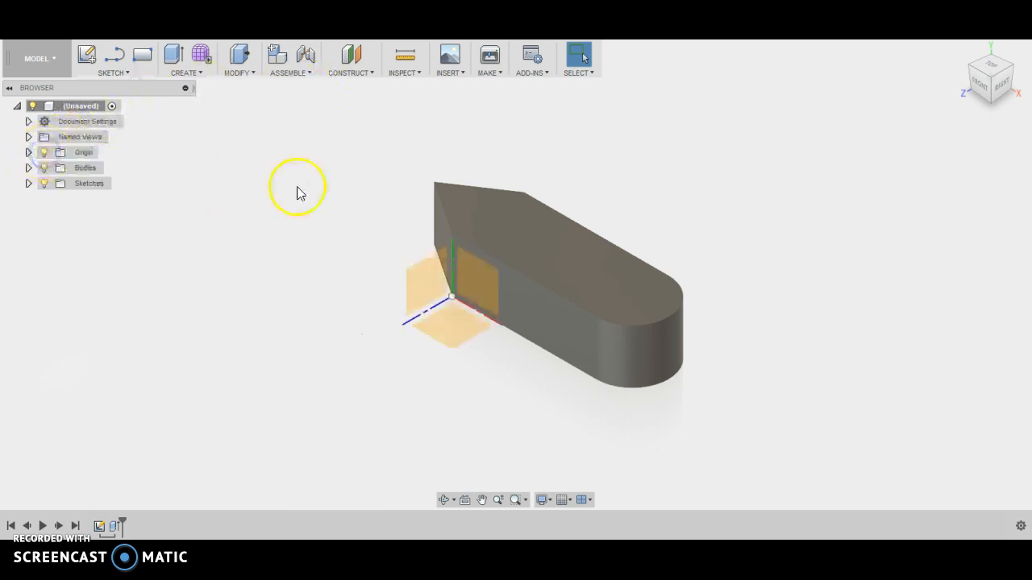
Construct an offset plane from the YZ origin plane, placed a short distance beyond the body's rounded end.
left_click(362, 78)
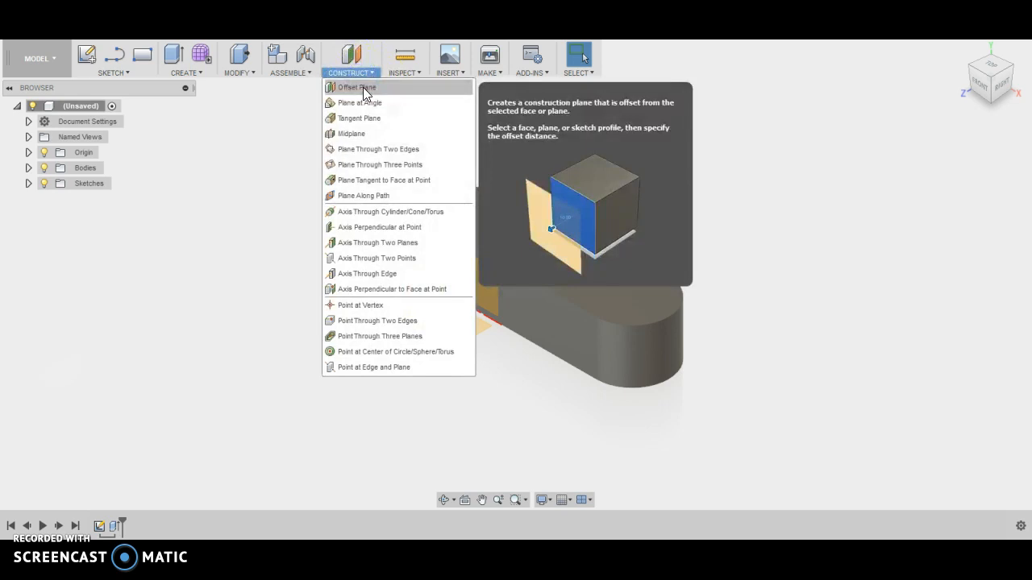
left_click(363, 87)
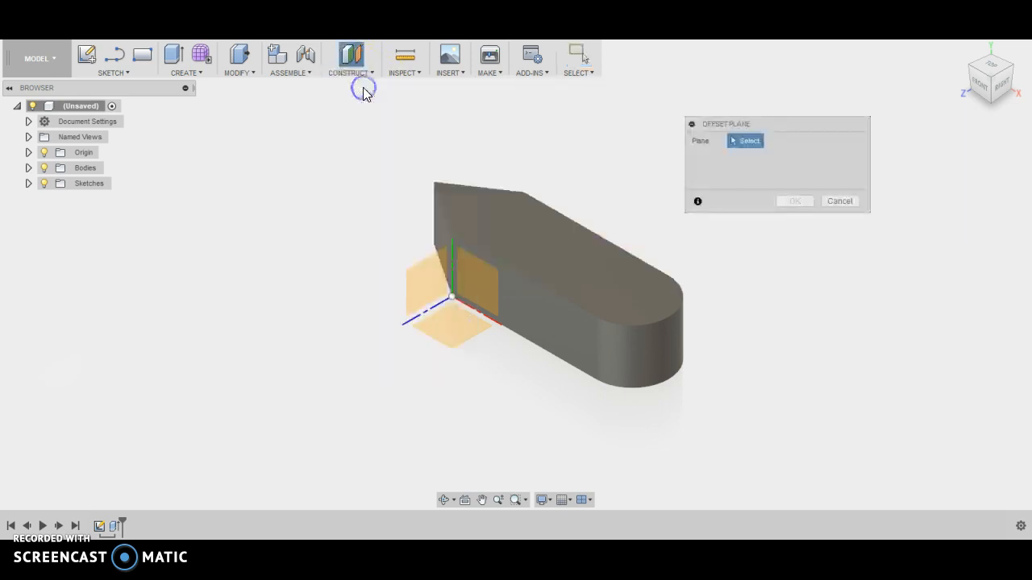
left_click(434, 278)
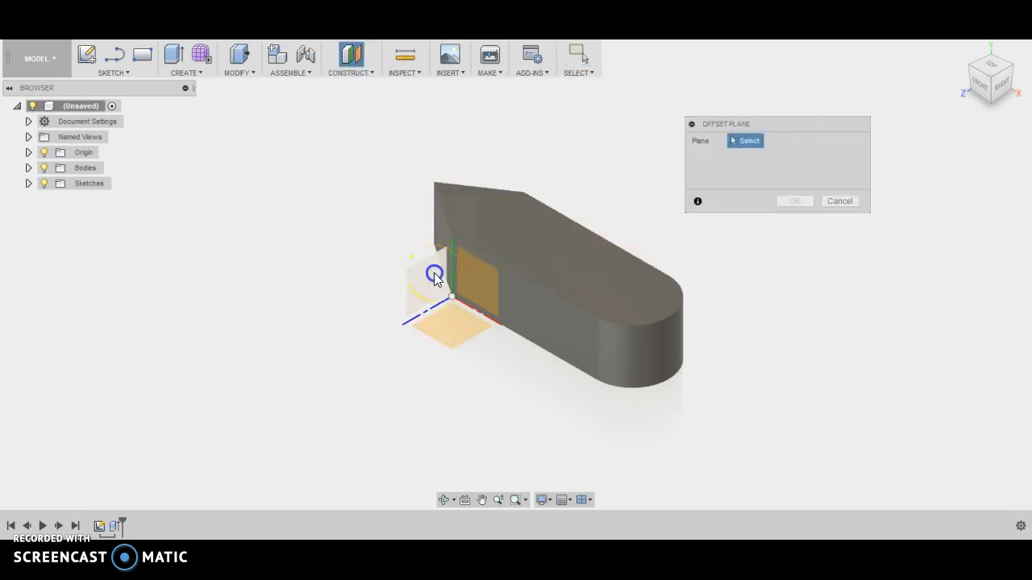
left_click_drag(435, 286, 724, 379)
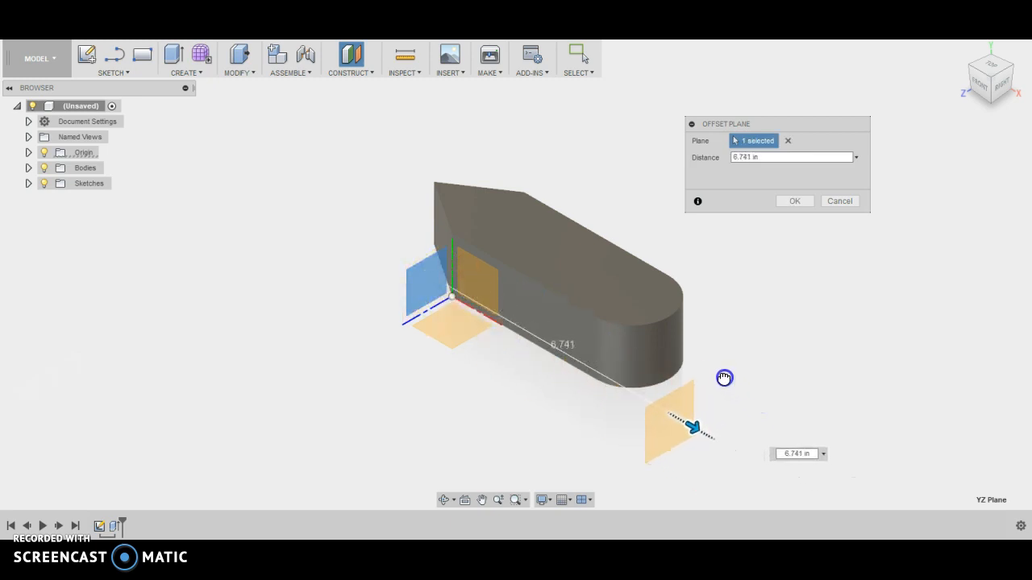
left_click(983, 84)
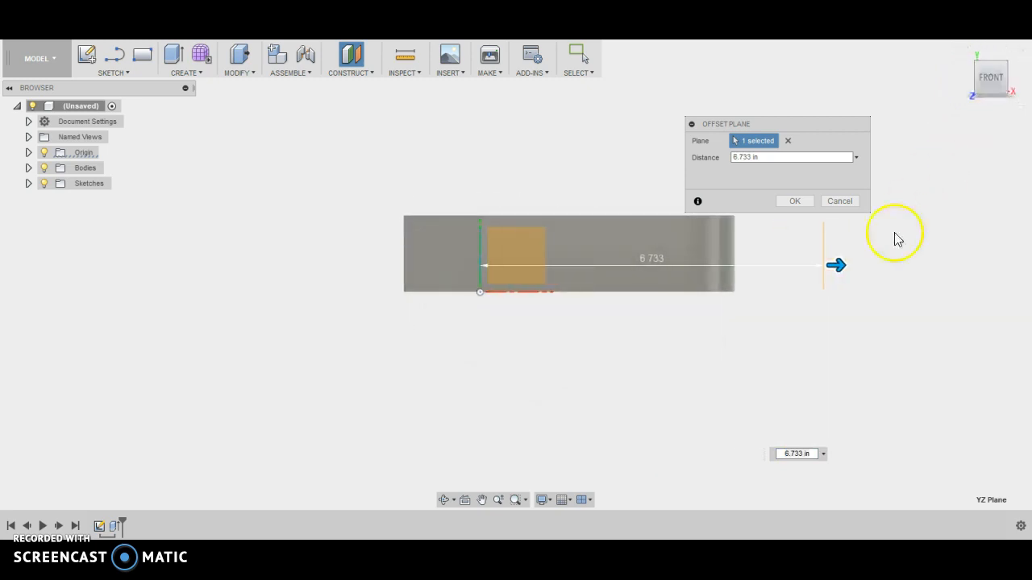
left_click_drag(841, 263, 784, 264)
left_click(792, 201)
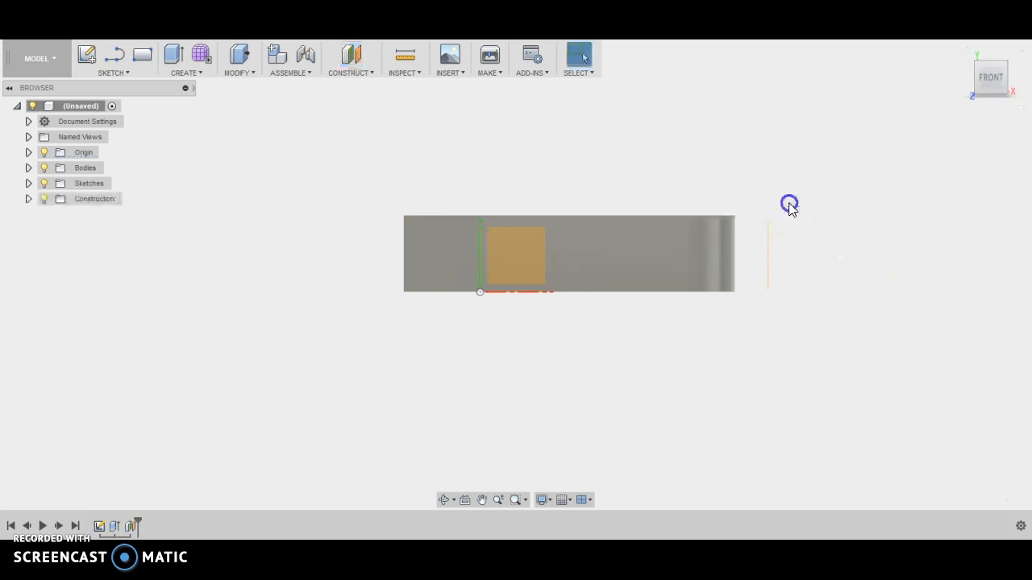
Start a new sketch on the offset plane beyond the rounded end.
left_click(965, 50)
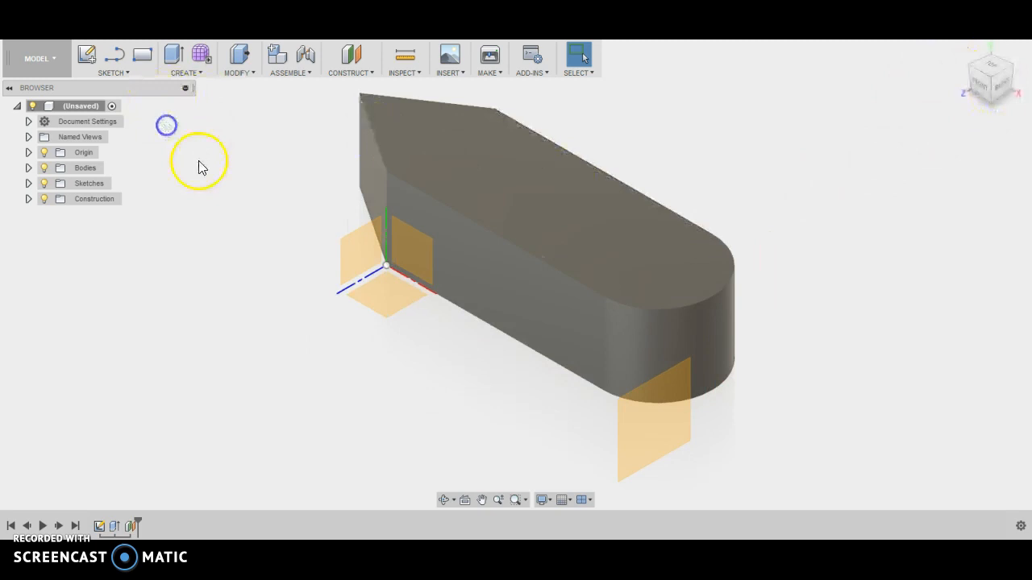
left_click(88, 55)
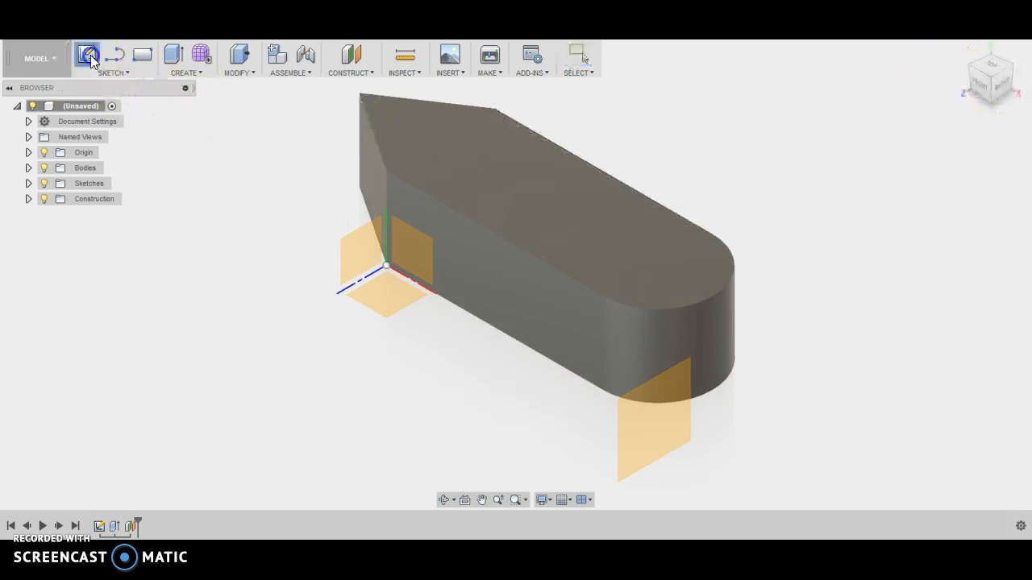
left_click(625, 429)
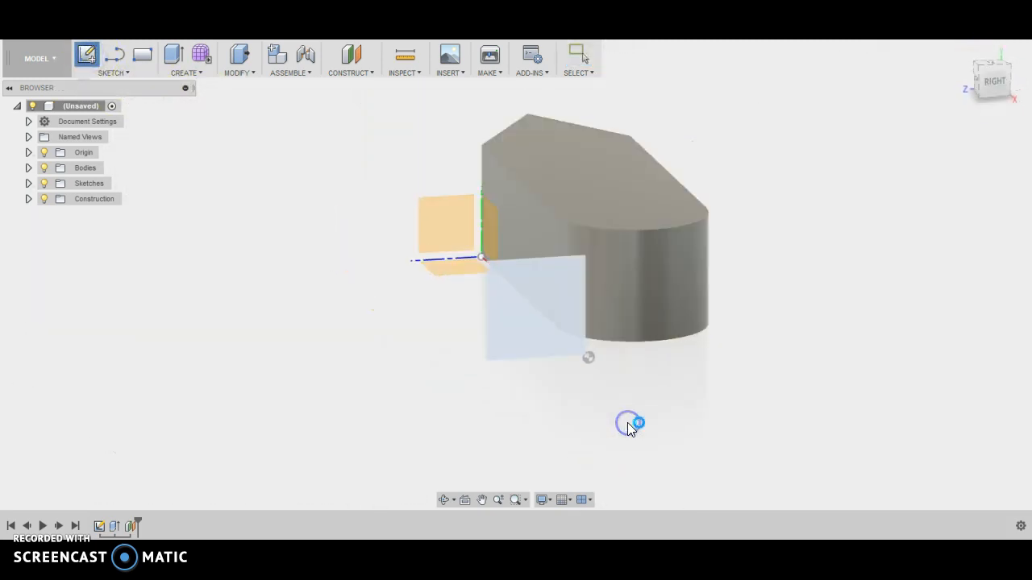
middle_click_drag(712, 380, 574, 399)
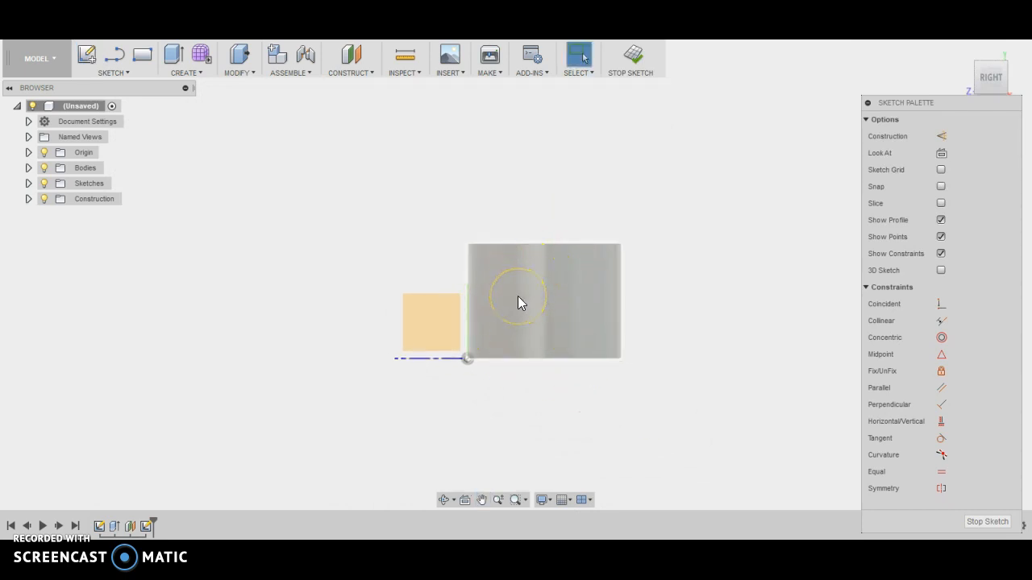
Project the top and bottom edges of the body's rounded end into the sketch.
left_click(492, 198)
key("p")
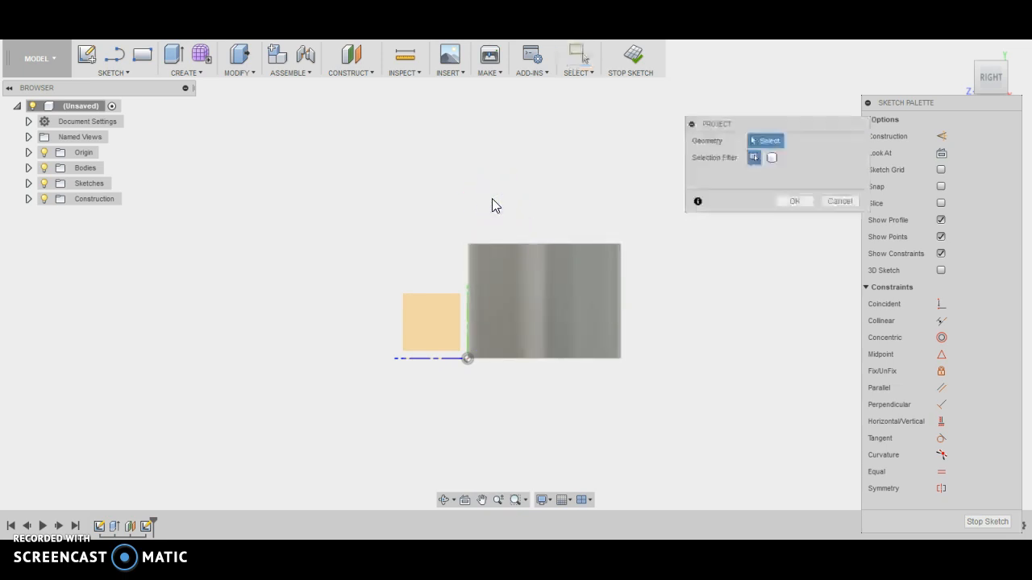
left_click(518, 244)
left_click(537, 358)
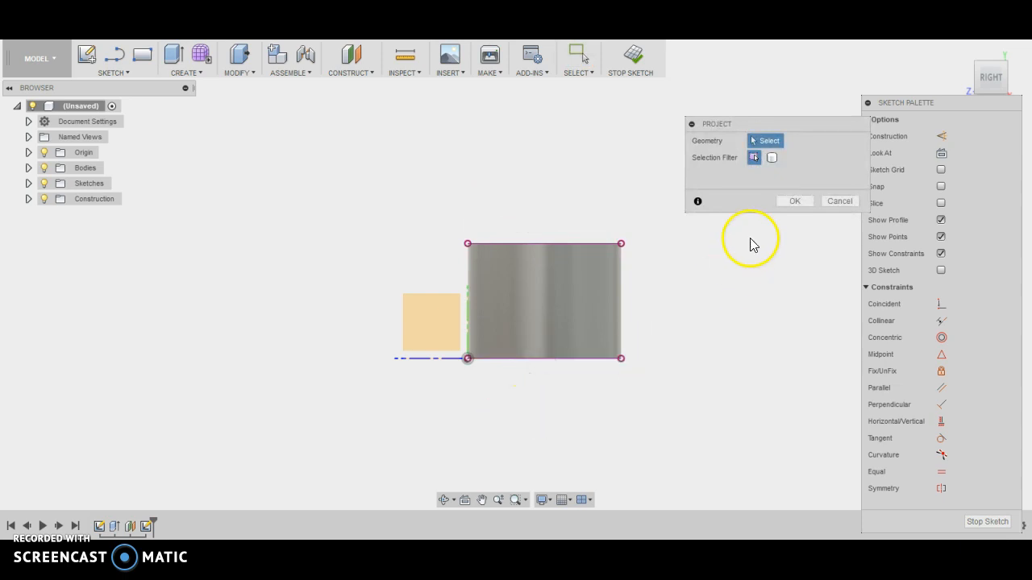
left_click(793, 201)
left_click(791, 207)
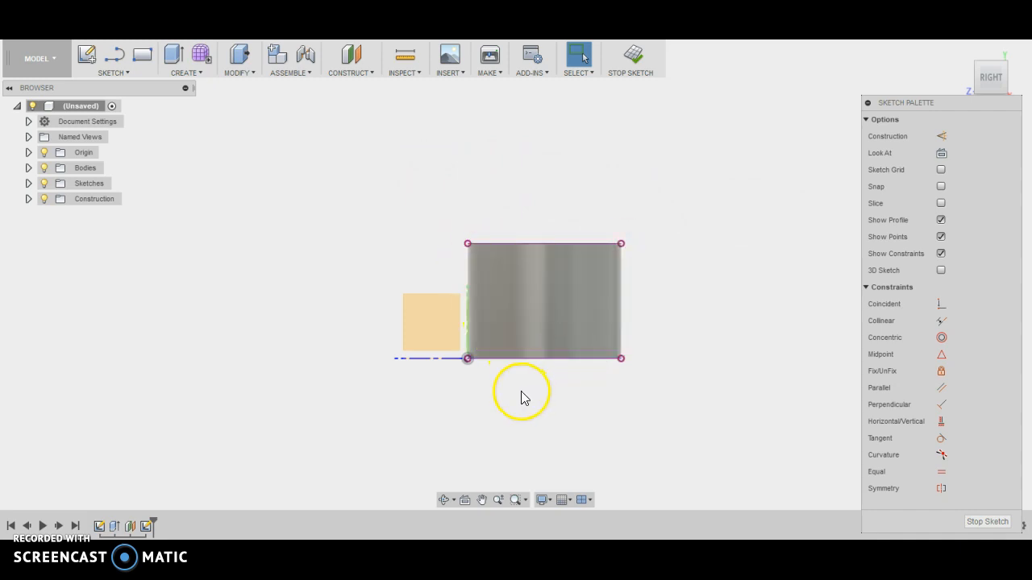
Draw a 3-point arc from the projected top edge's left endpoint to the midpoint of the projected bottom edge.
left_click(117, 74)
left_click(109, 147)
left_click(191, 150)
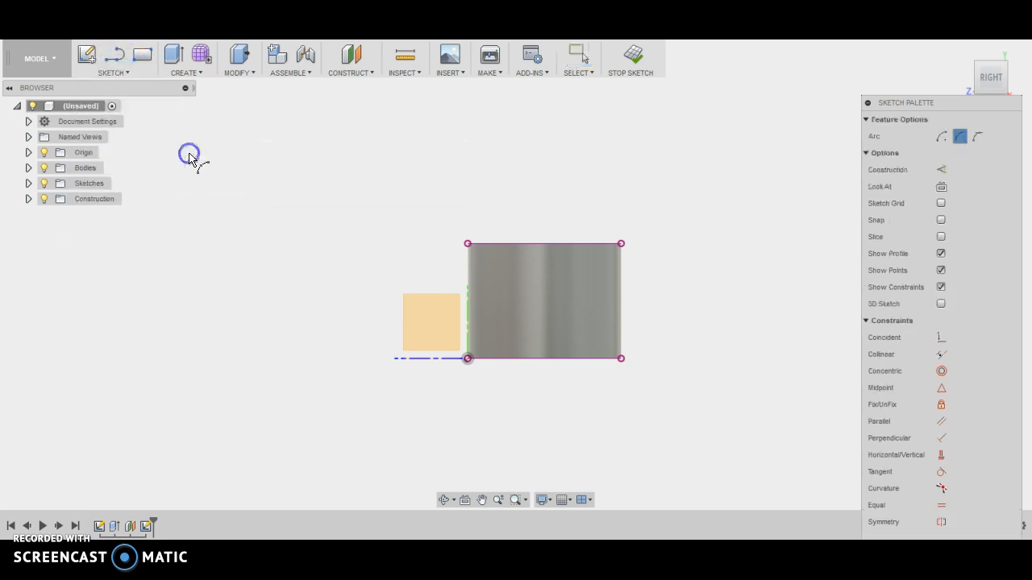
left_click(467, 244)
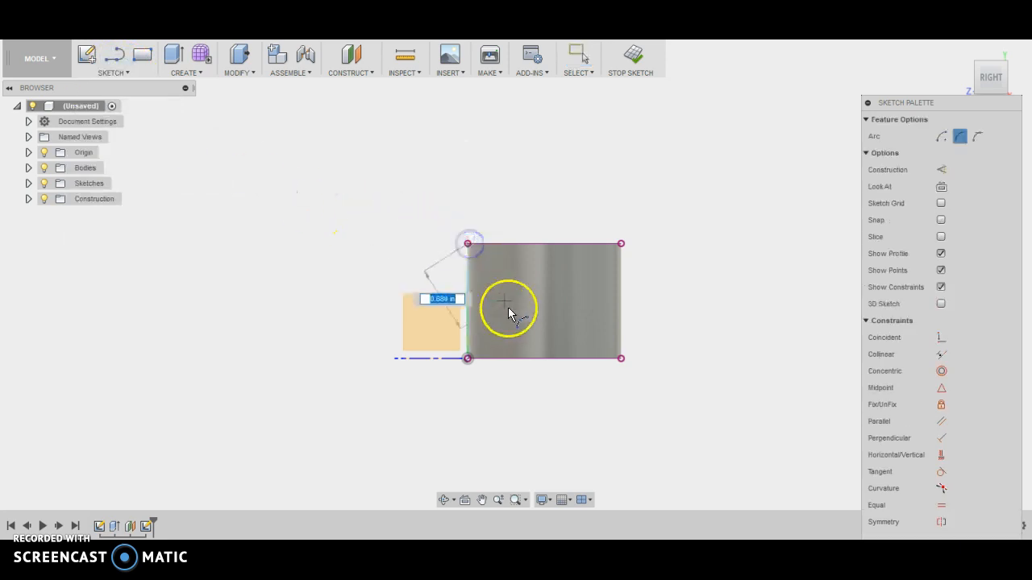
left_click(548, 361)
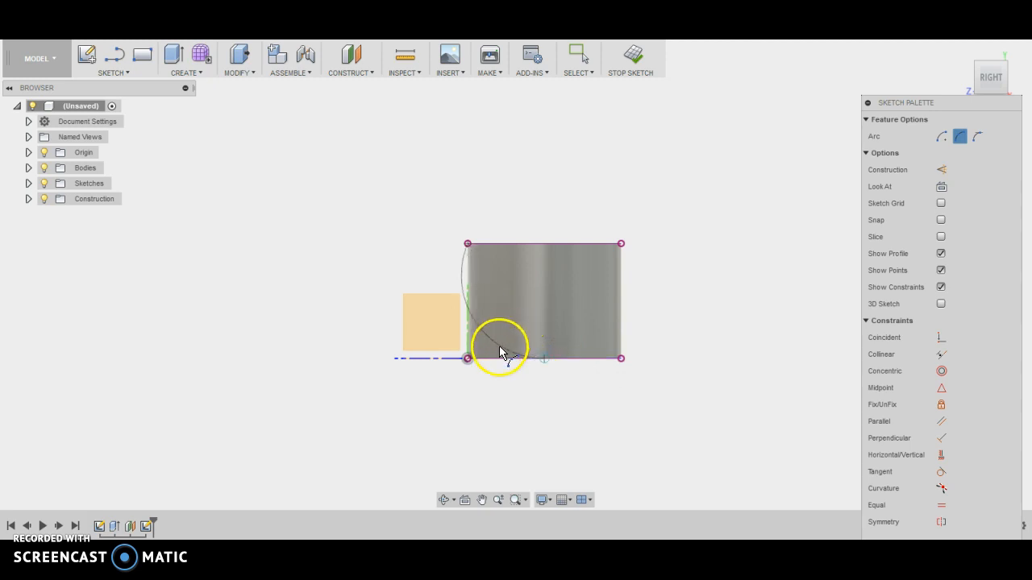
left_click(510, 358)
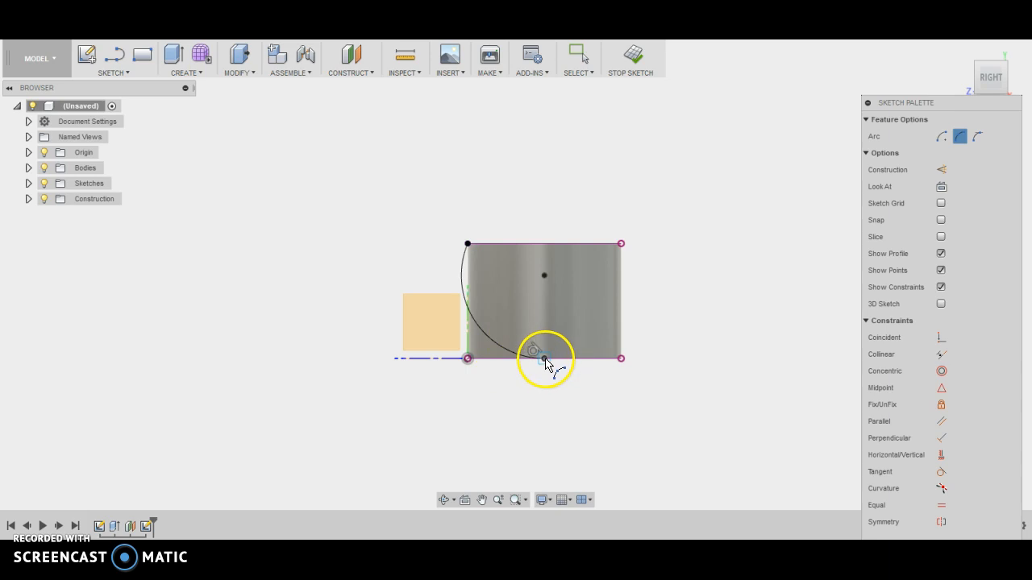
Draw a second 3-point arc from the bottom edge's midpoint to the right endpoint of the projected top edge.
left_click(544, 359)
left_click(622, 245)
left_click(632, 297)
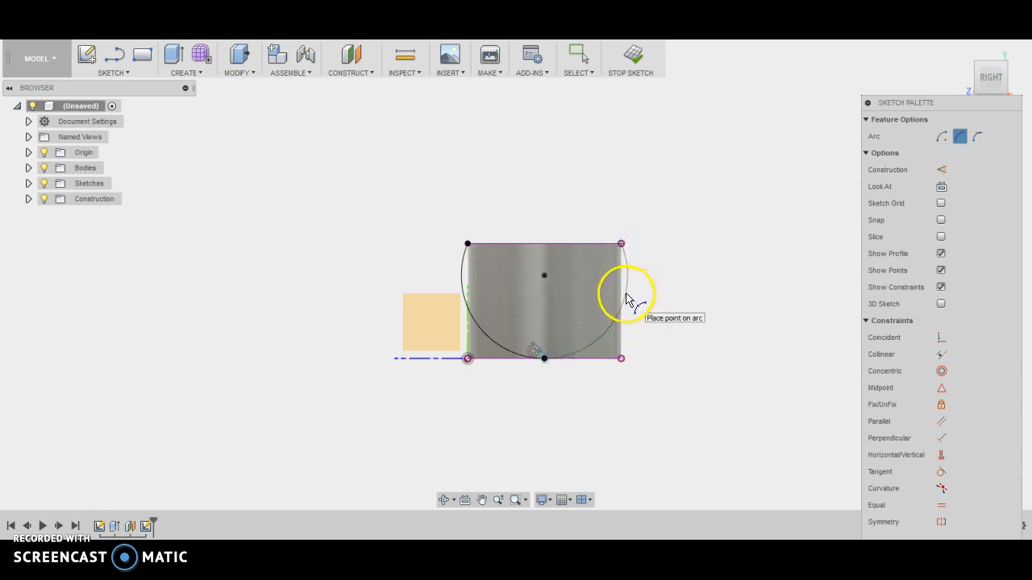
right_click(660, 287)
left_click(696, 290)
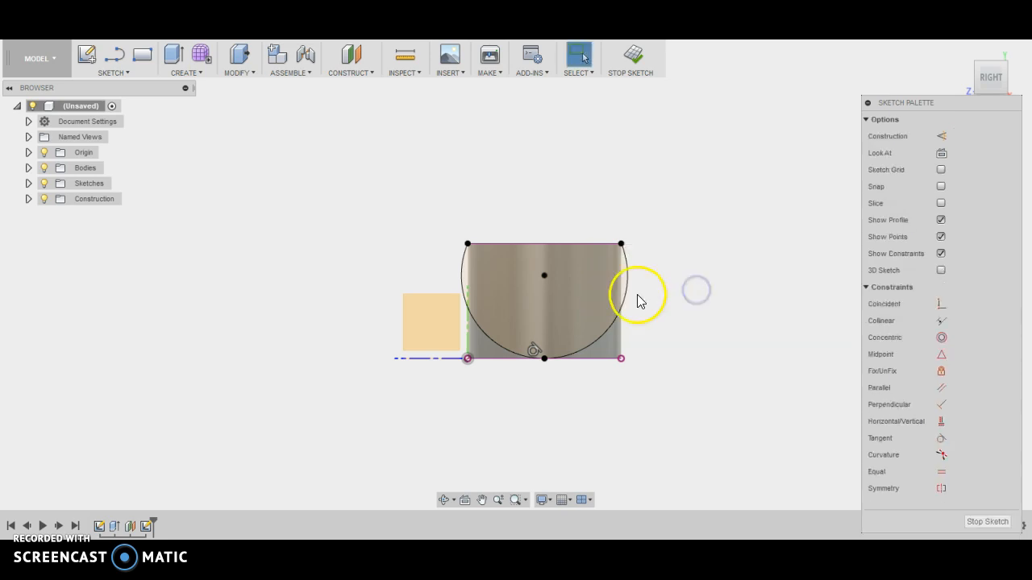
Delete the tangent constraint between the left arc and the projected bottom edge.
left_click(460, 276)
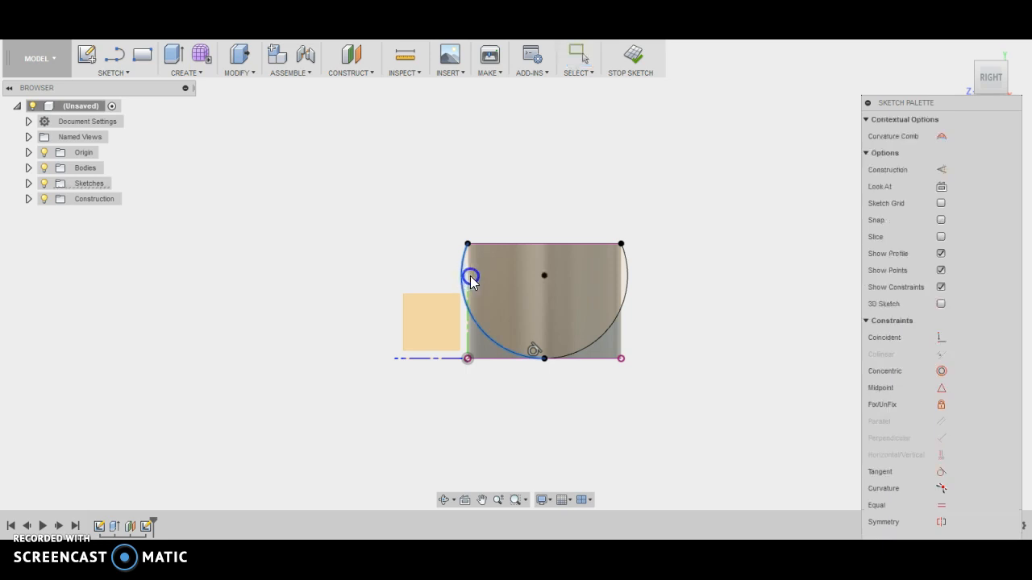
left_click(472, 249)
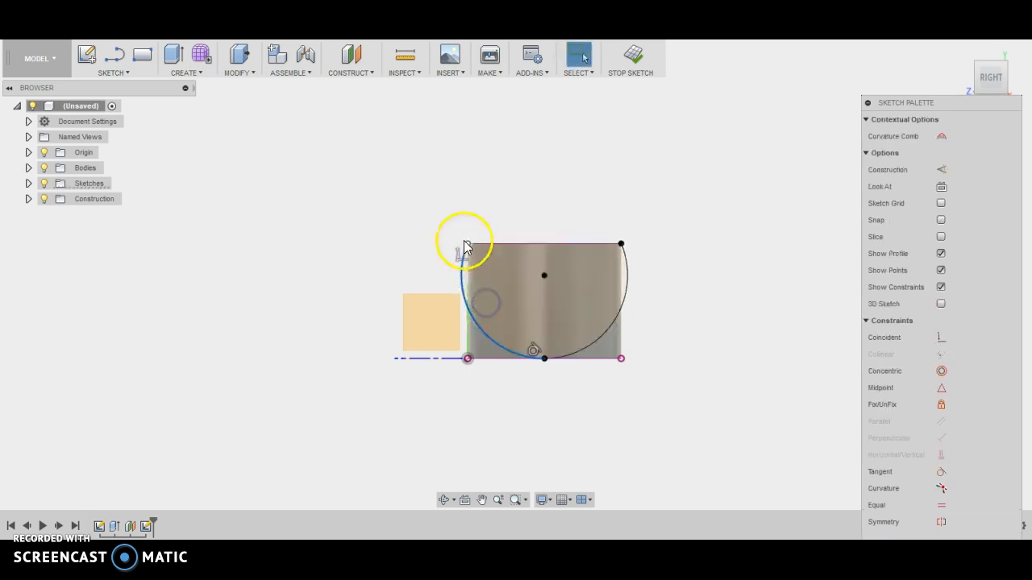
left_click(534, 349)
mouse_move(532, 337)
left_mouse_down()
mouse_move(529, 328)
mouse_move(538, 353)
left_mouse_up()
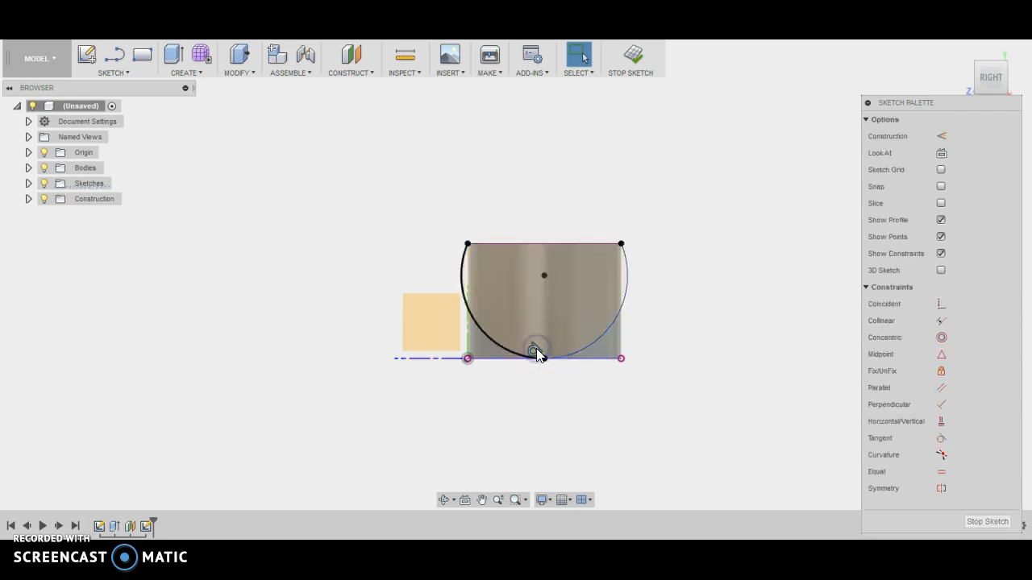
left_click(532, 352)
left_click(509, 392)
Flatten both arcs inward so they meet in a point at the bottom edge's midpoint.
left_click(509, 339)
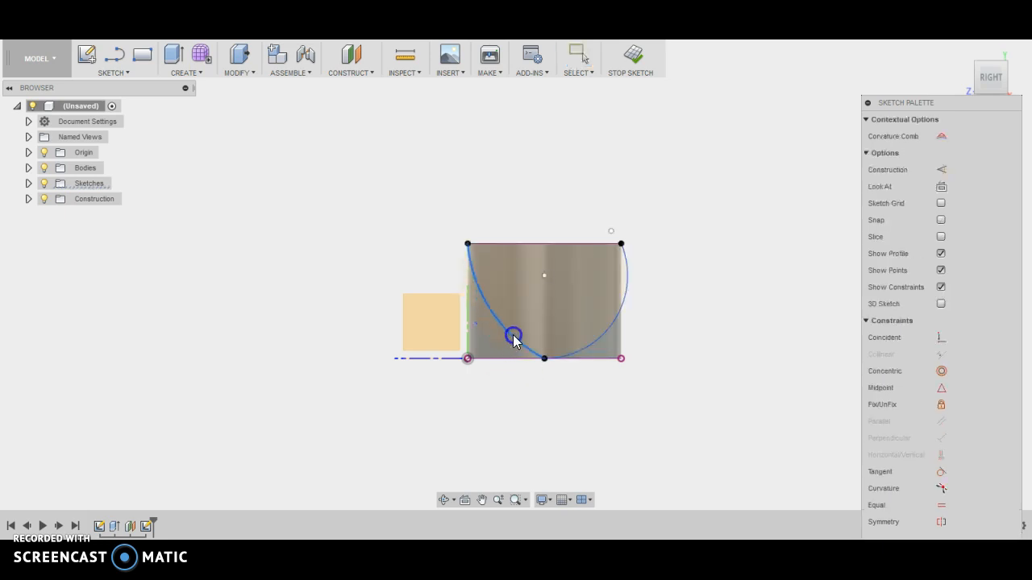
left_click_drag(517, 347, 577, 346)
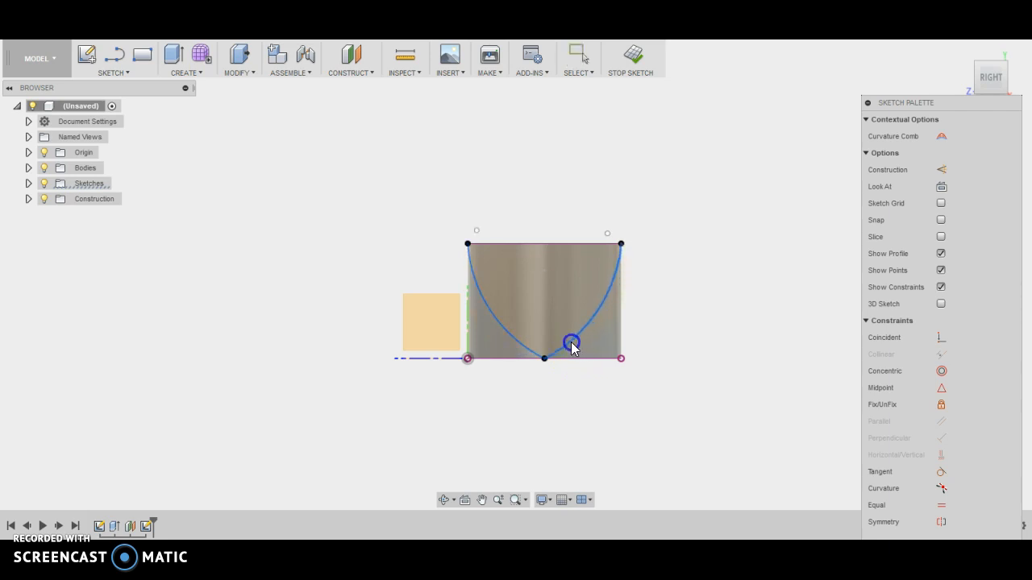
left_click(659, 300)
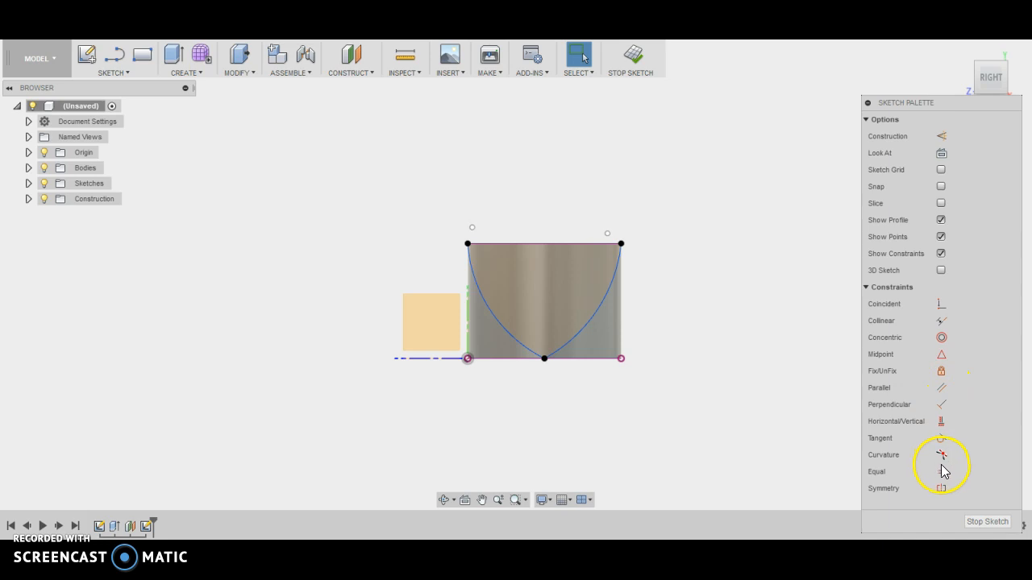
Apply an equal constraint between the left and right arcs.
left_click(940, 471)
left_click(594, 325)
left_click(517, 341)
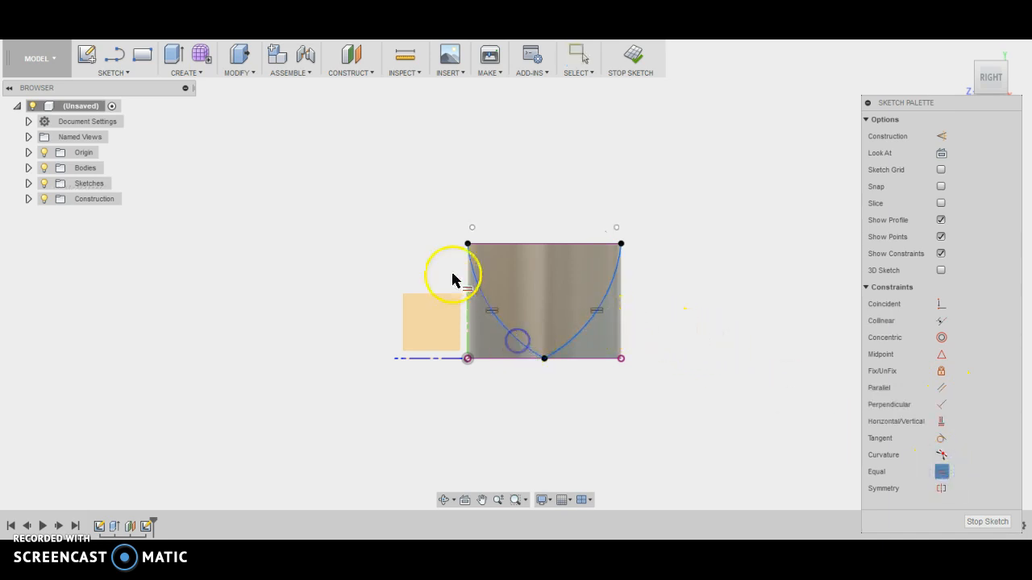
right_click(414, 237)
left_click(460, 242)
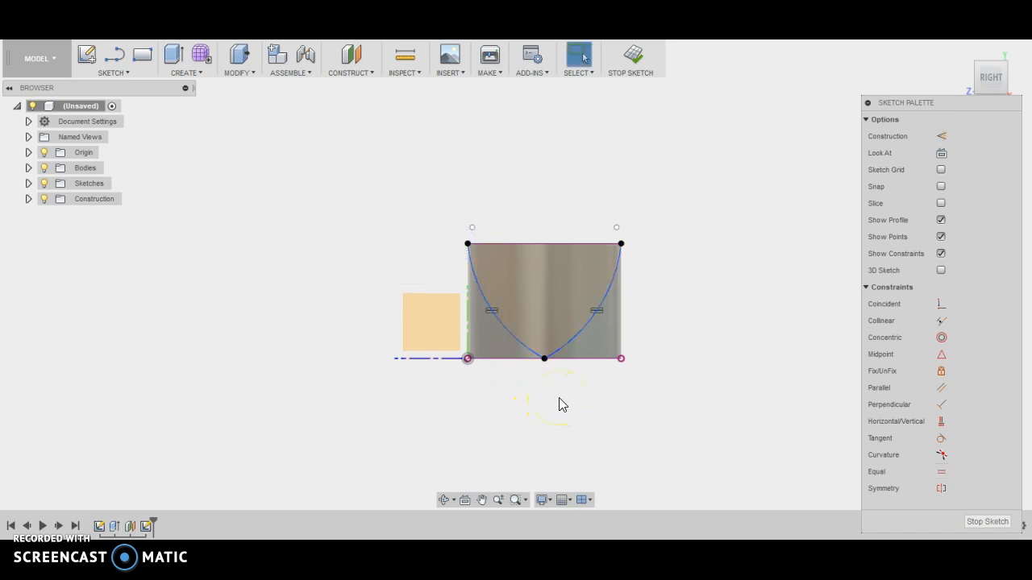
Finish the pointed arc profile sketch and return to the home view of the model.
scroll(560, 358, "up", 5)
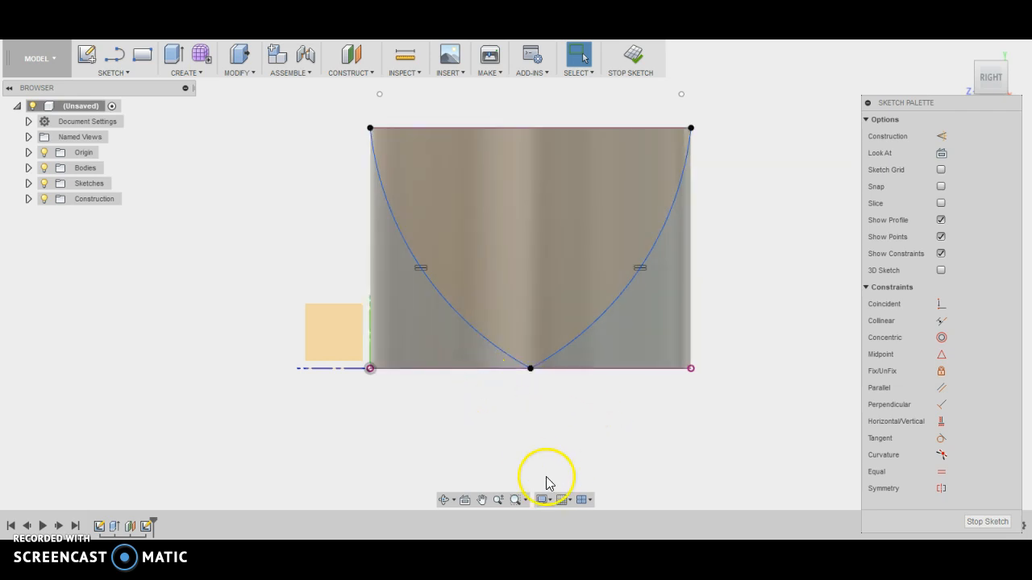
left_click(632, 60)
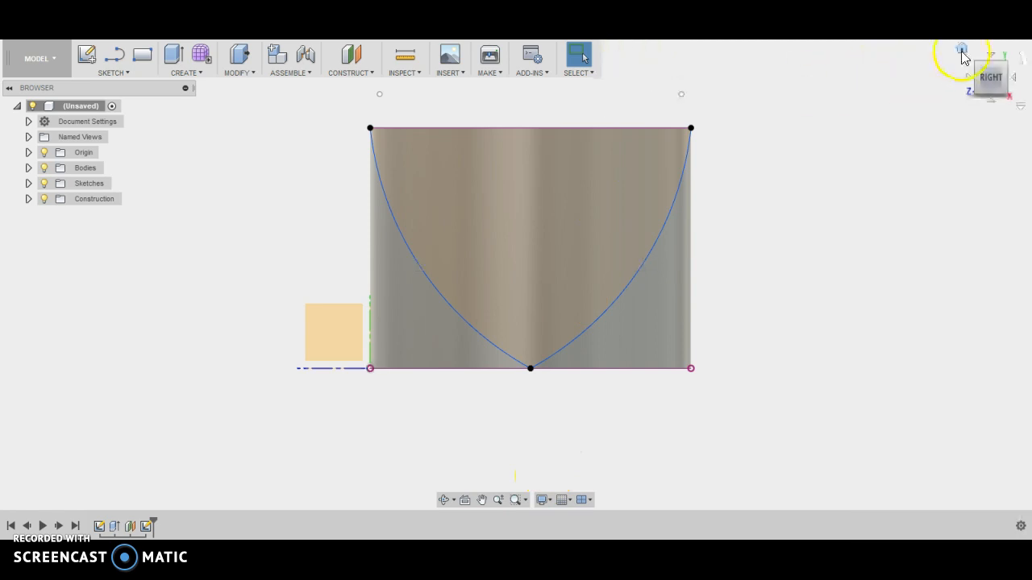
left_click(961, 52)
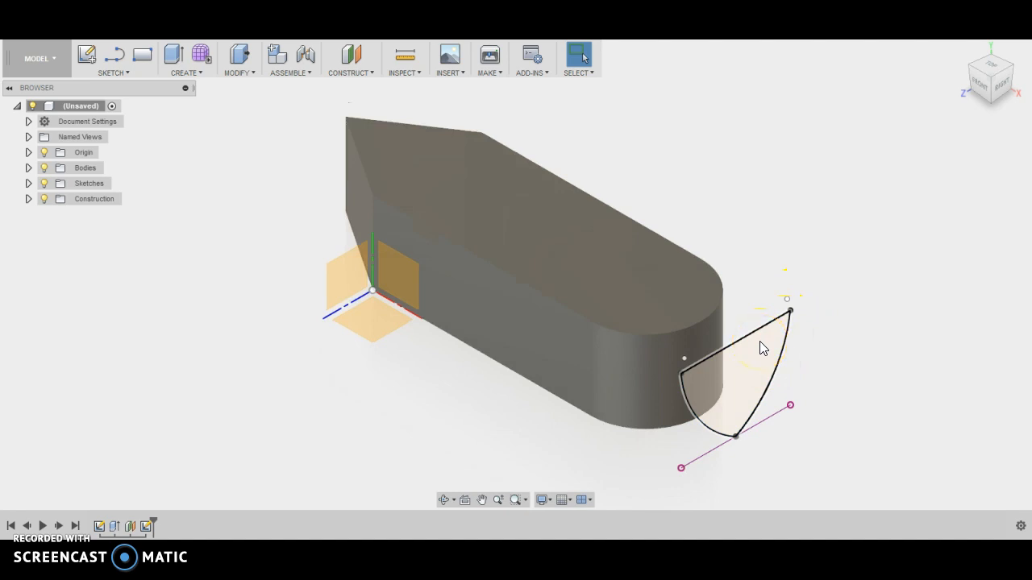
left_click(520, 338)
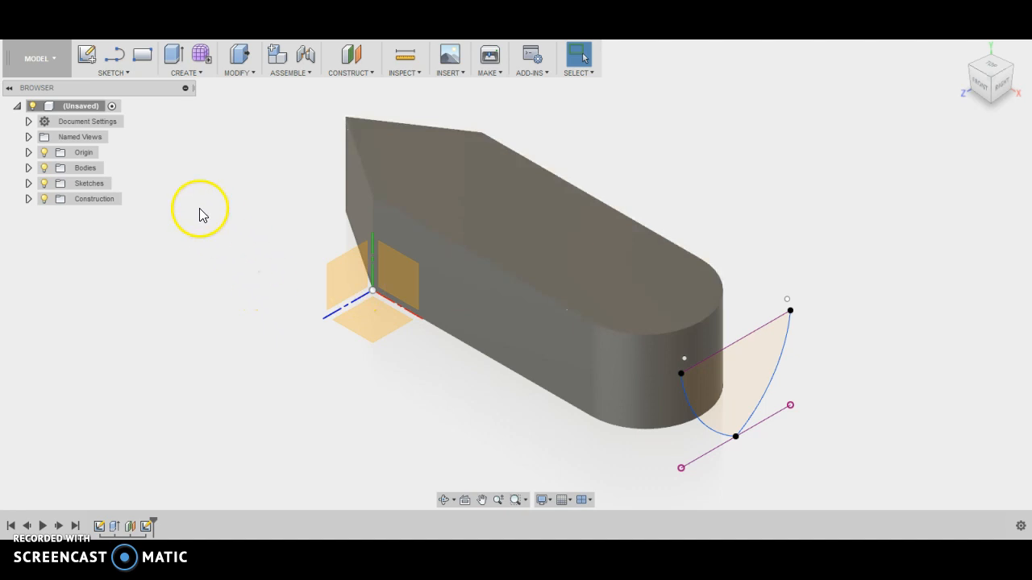
Set up an Extrude of the pointed arc profile back through the whole body, using the Intersect operation.
key("e")
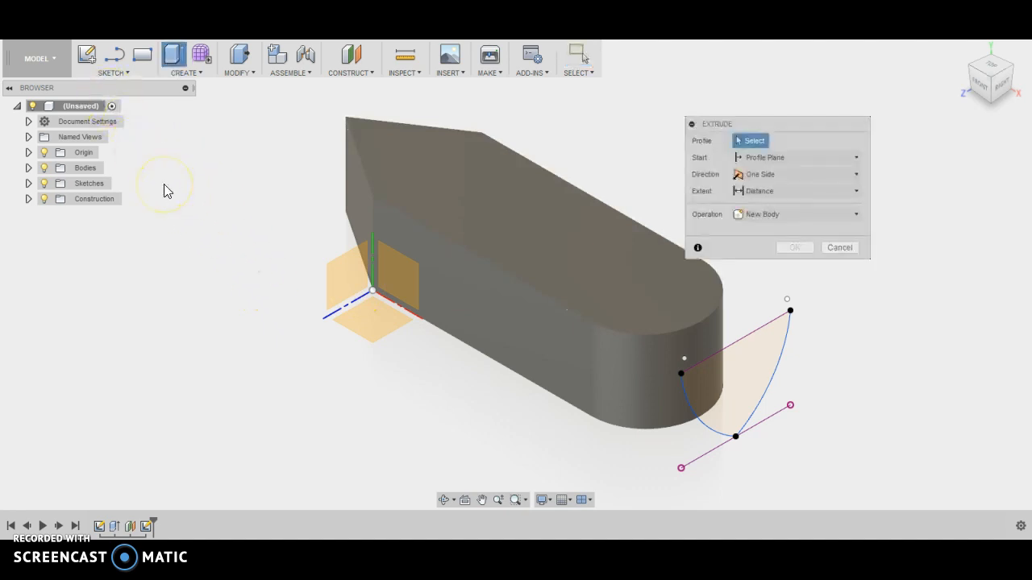
left_click(749, 392)
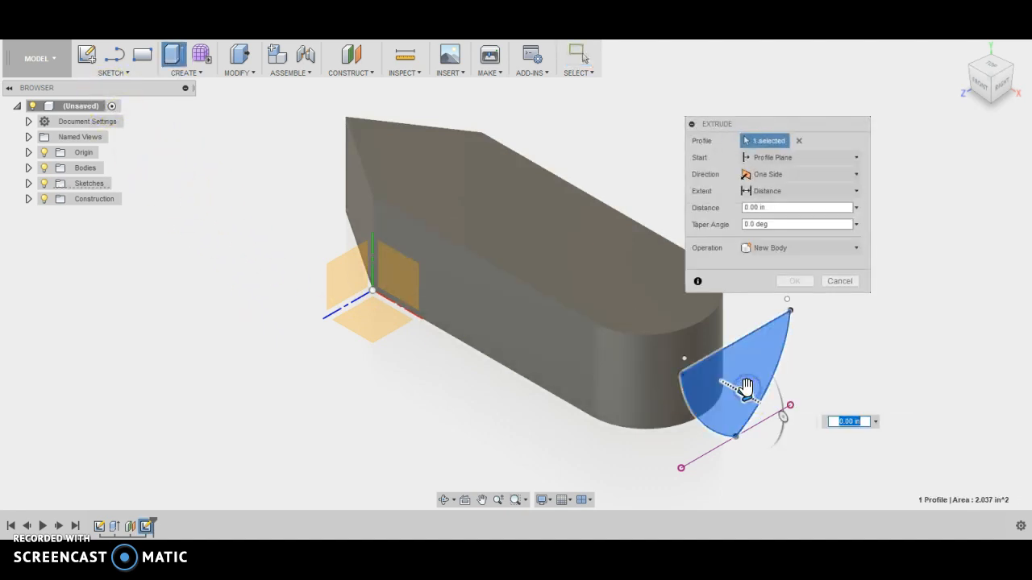
left_click_drag(749, 392, 296, 132)
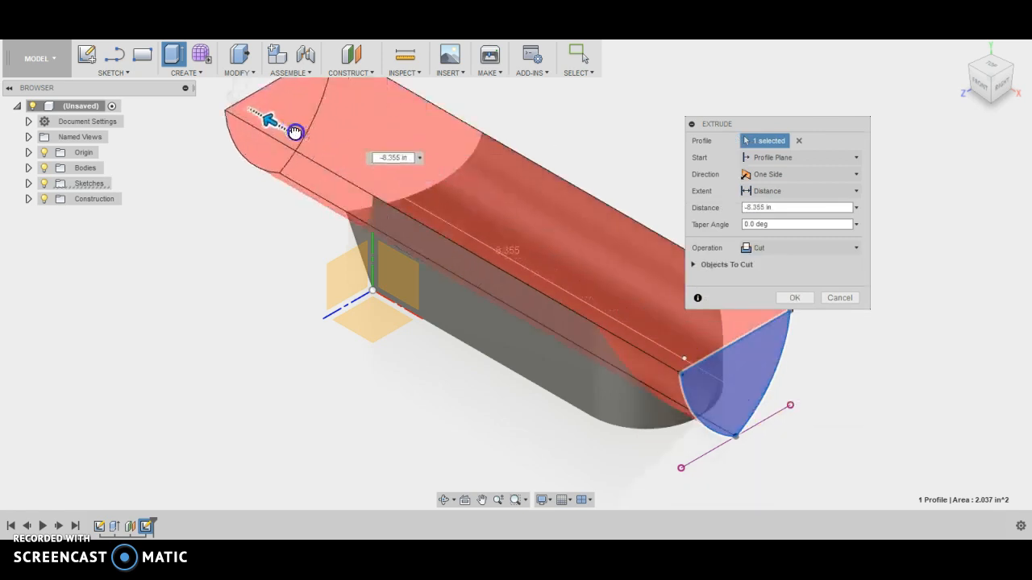
left_click(454, 207)
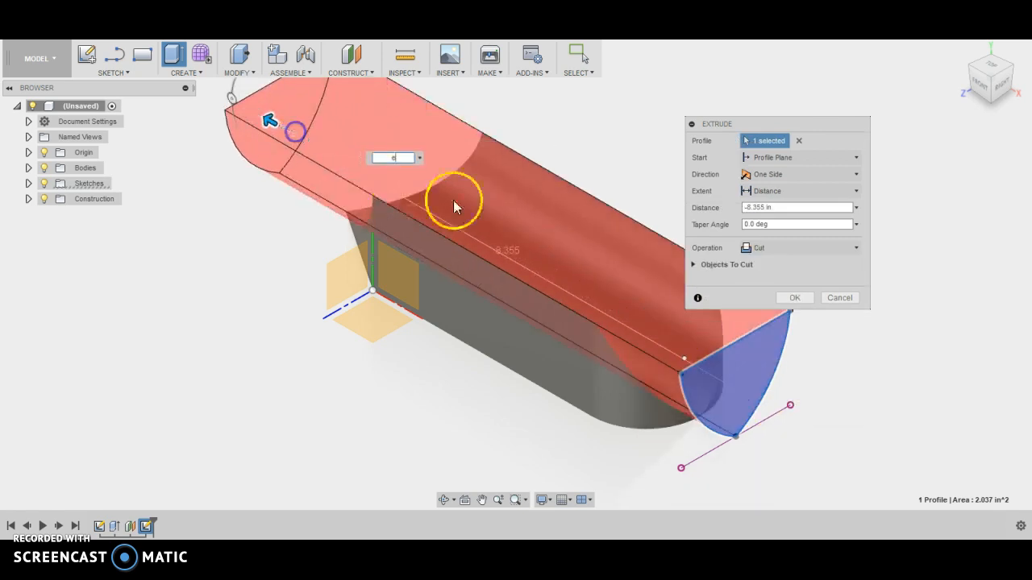
left_click(755, 250)
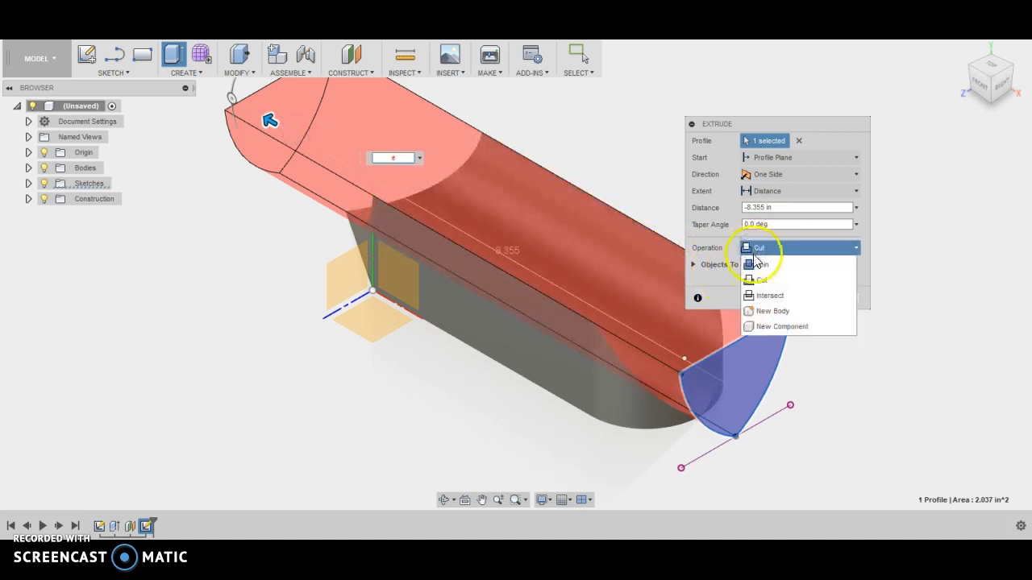
left_click(756, 264)
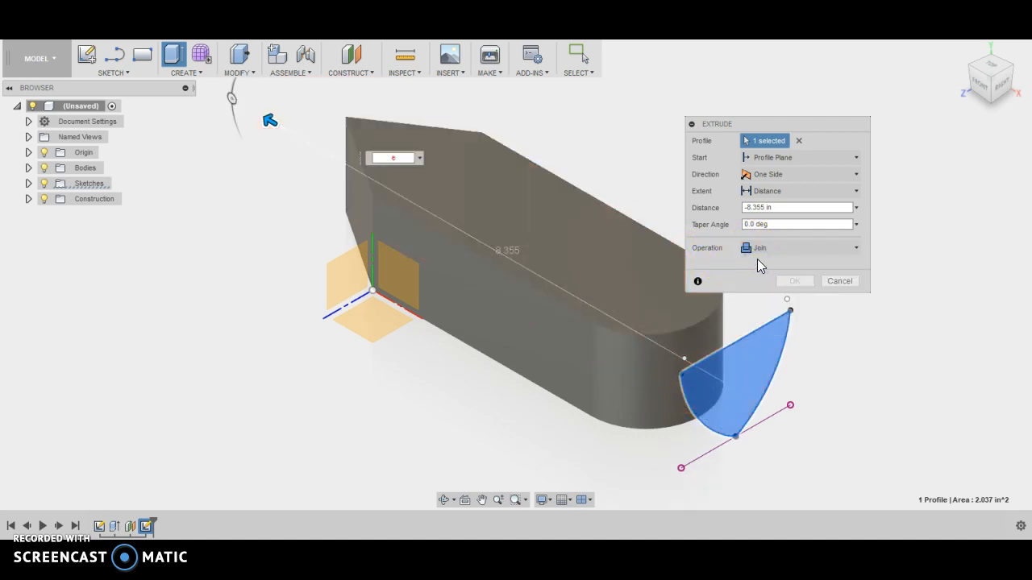
left_click(758, 255)
left_click(770, 297)
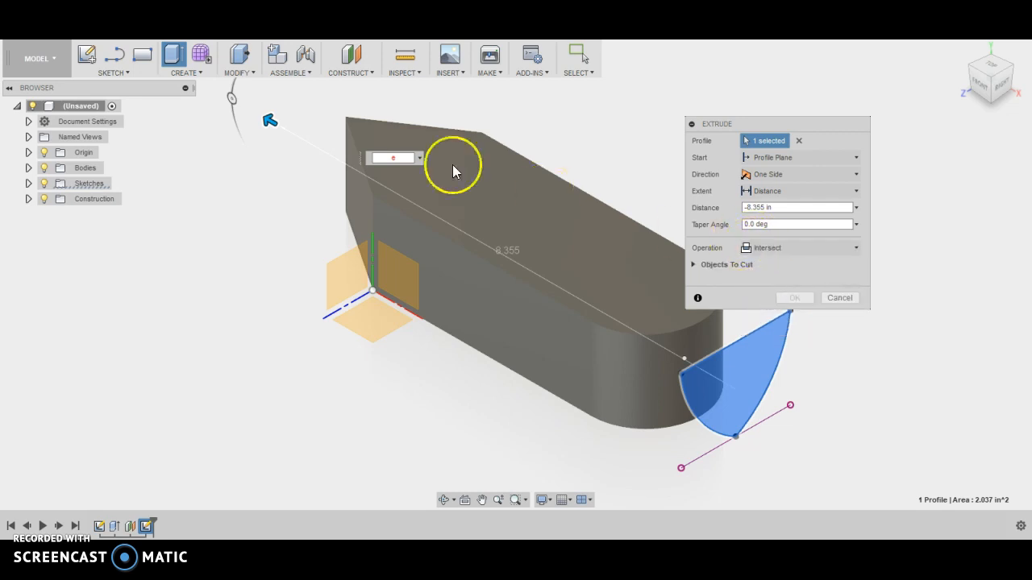
left_click_drag(270, 122, 259, 153)
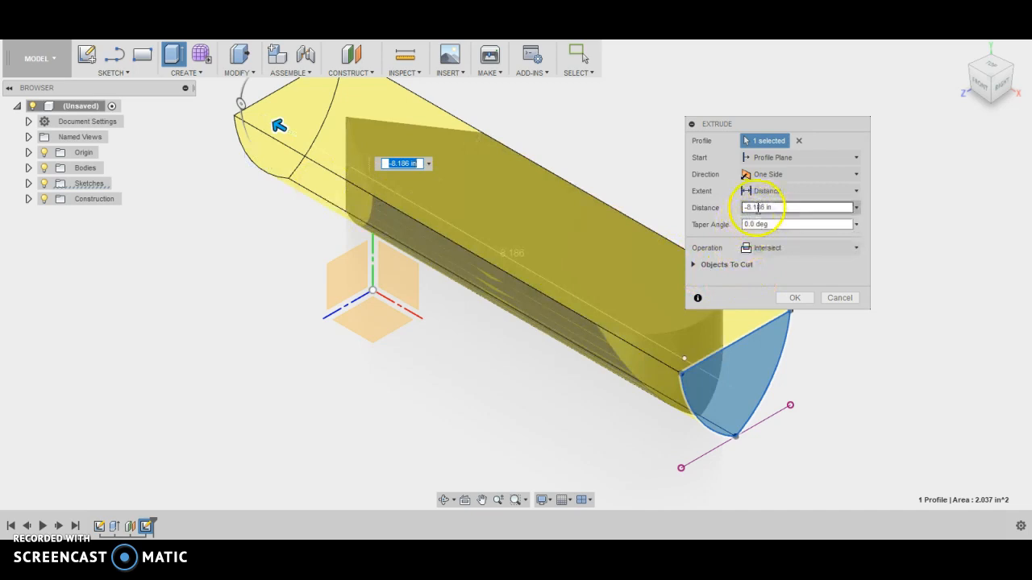
Set the extrude extent to All and complete the intersecting extrusion.
left_click(836, 207)
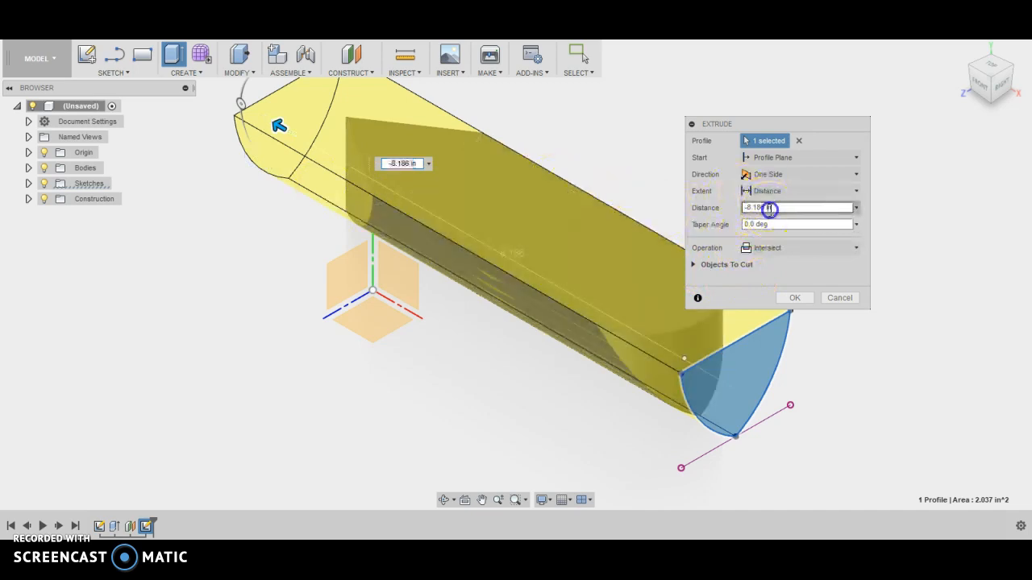
left_click(856, 194)
left_click(765, 237)
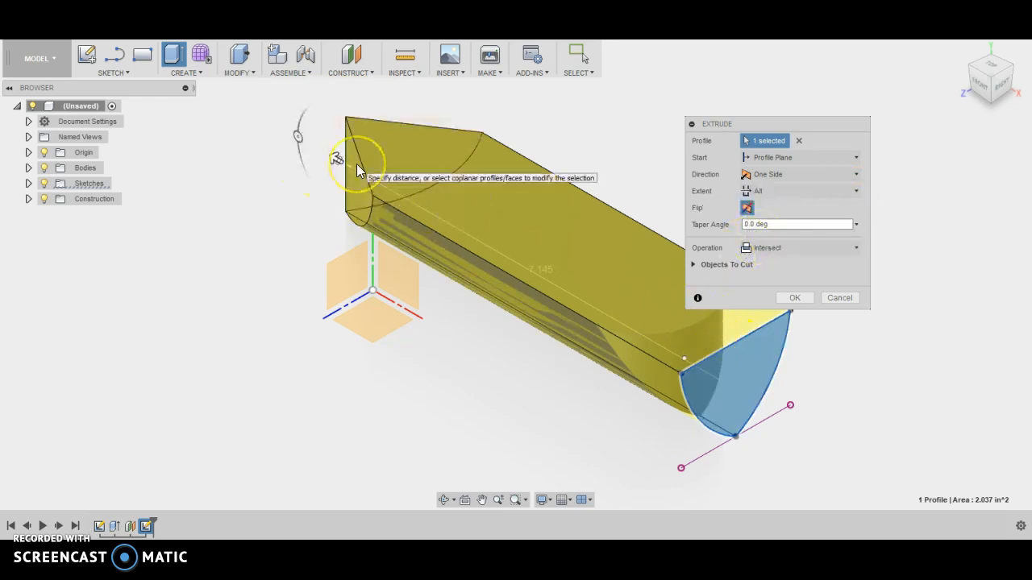
left_click(746, 300)
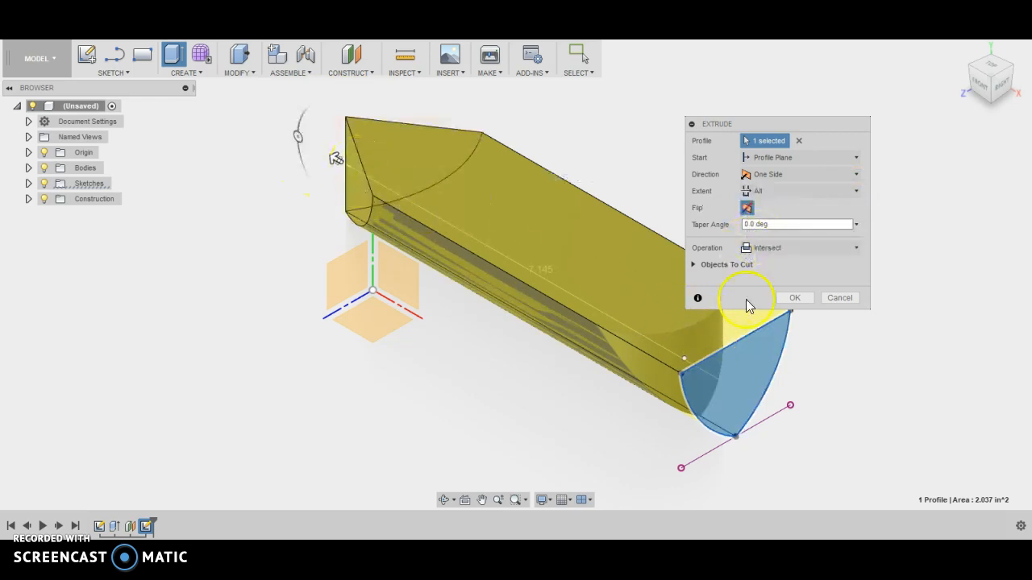
left_click(797, 298)
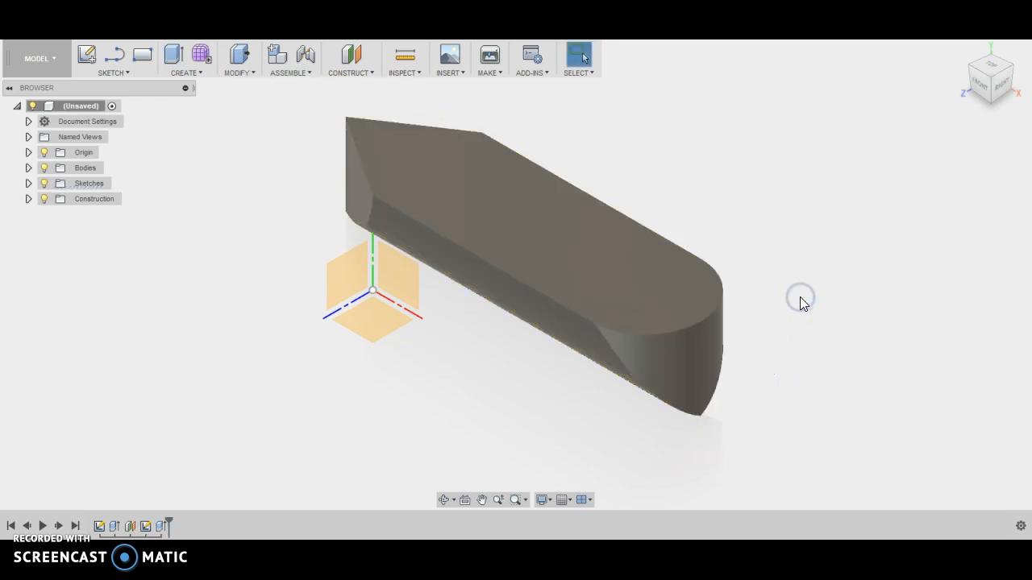
Examine the trimmed body's shape from the right, front and home views.
left_click(1006, 89)
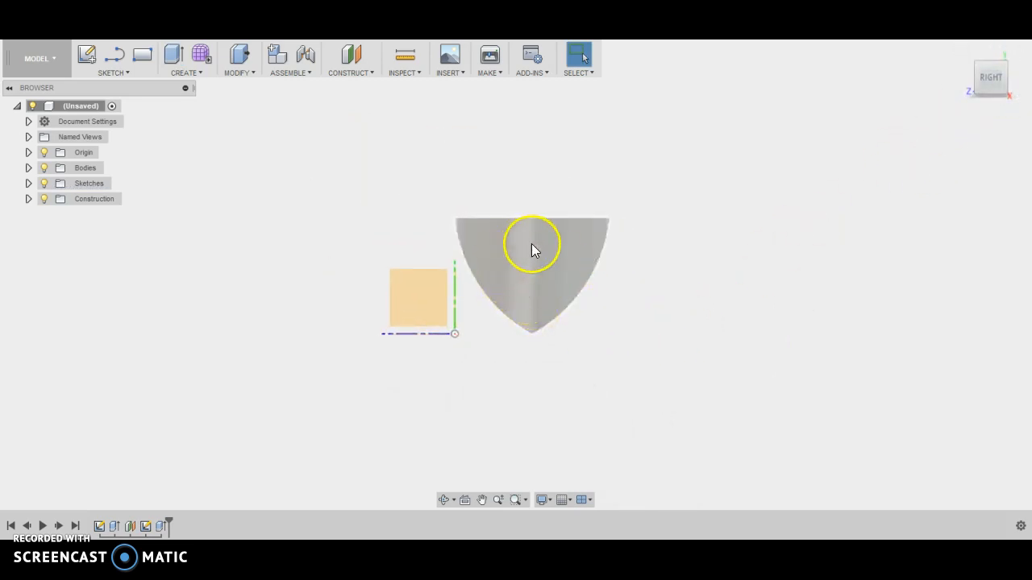
left_click(971, 82)
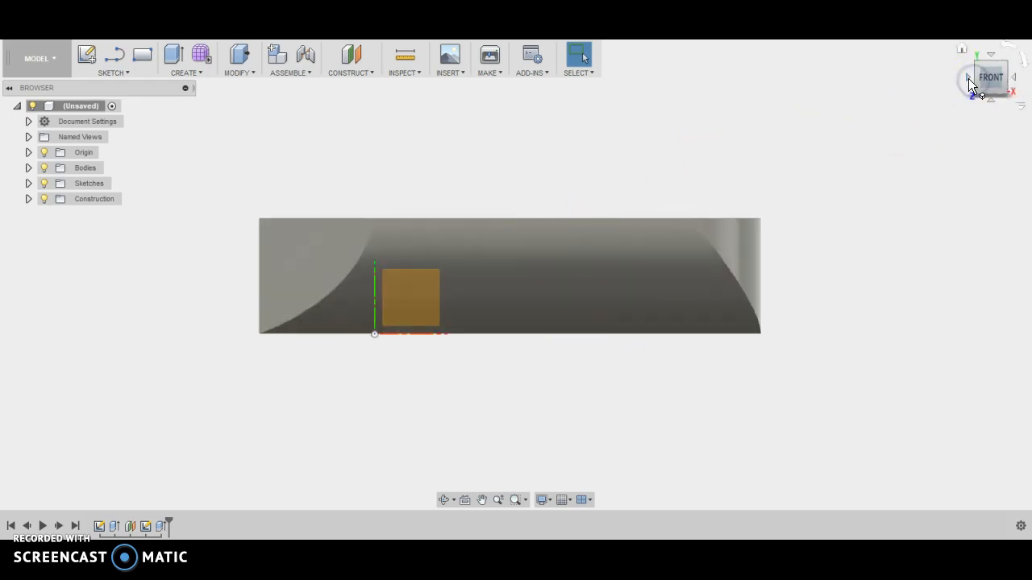
left_click(961, 50)
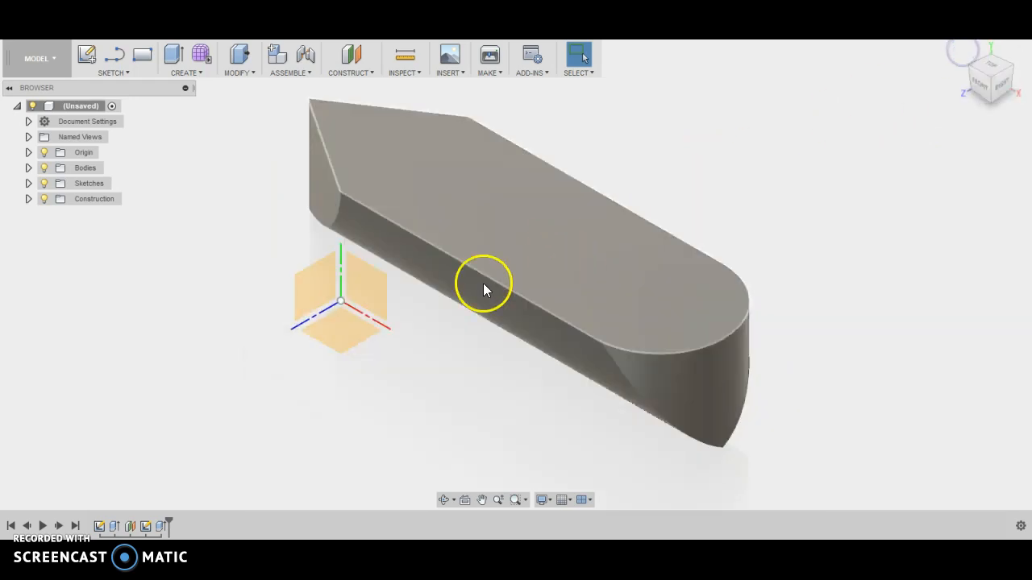
middle_click_drag(360, 331, 527, 362)
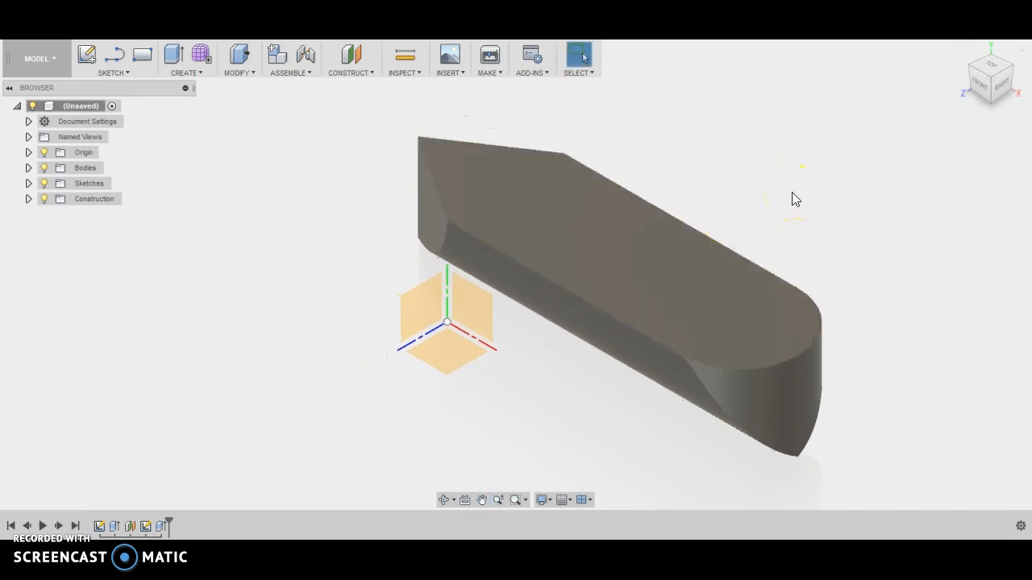
left_click(979, 85)
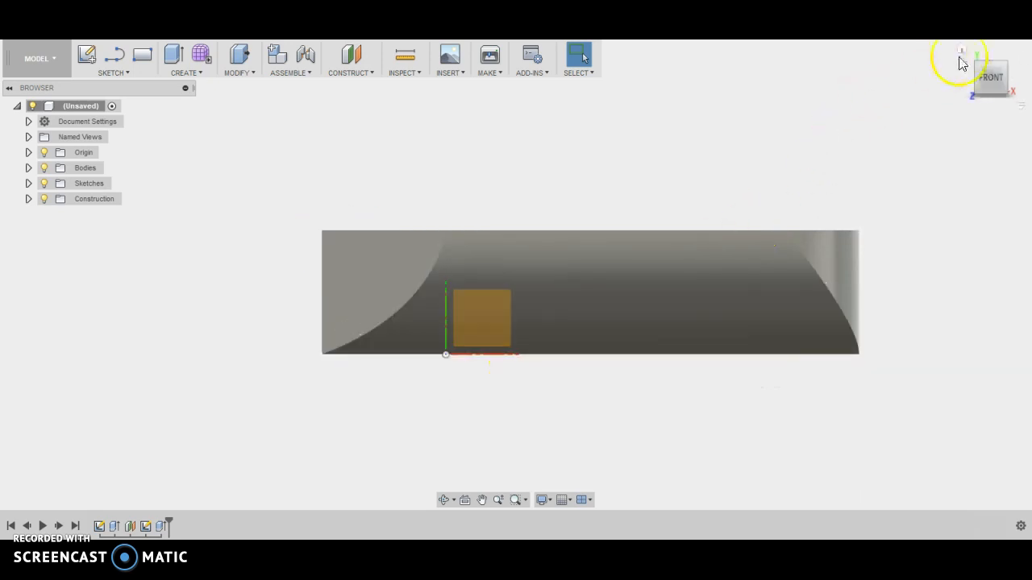
left_click(960, 49)
left_click(890, 170)
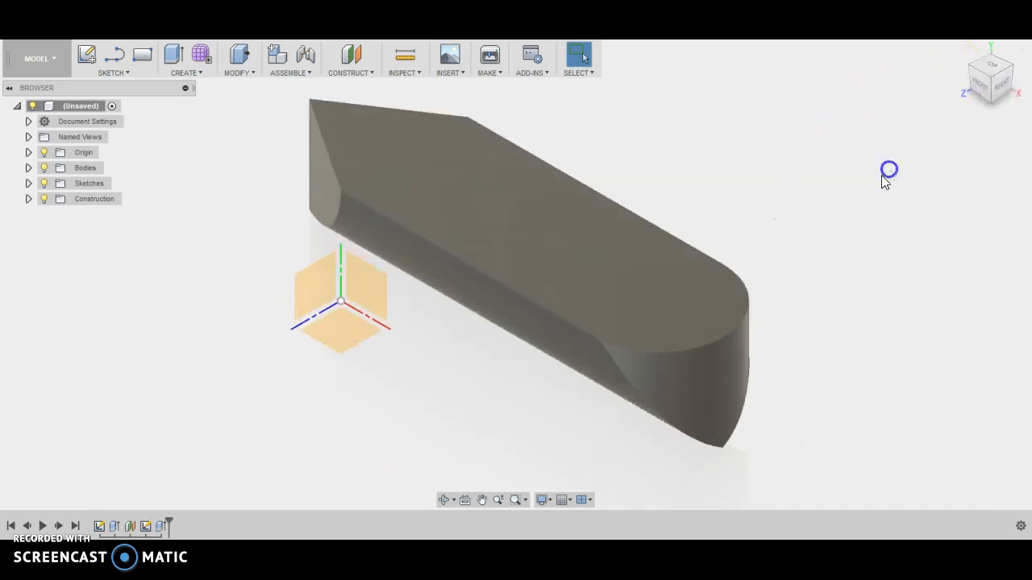
left_click(1002, 83)
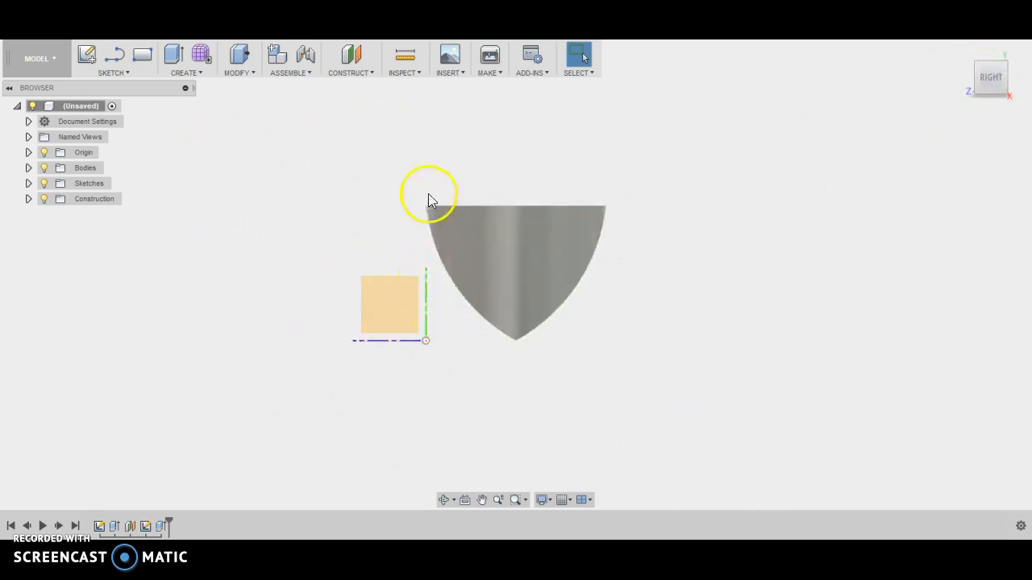
left_click(963, 52)
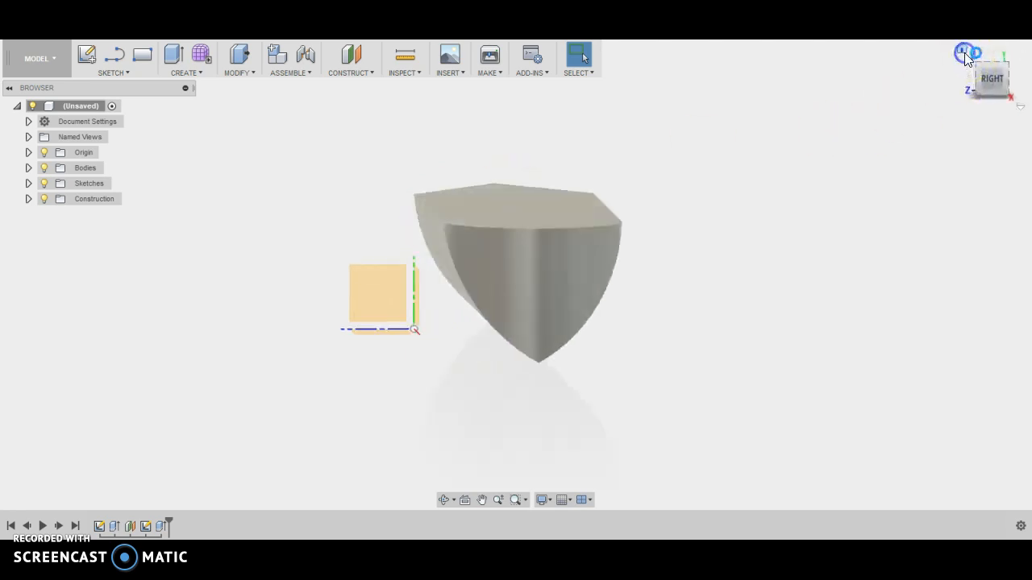
Create a sketch on the front origin plane and project the body's side outline and curved edges into it.
left_click(88, 56)
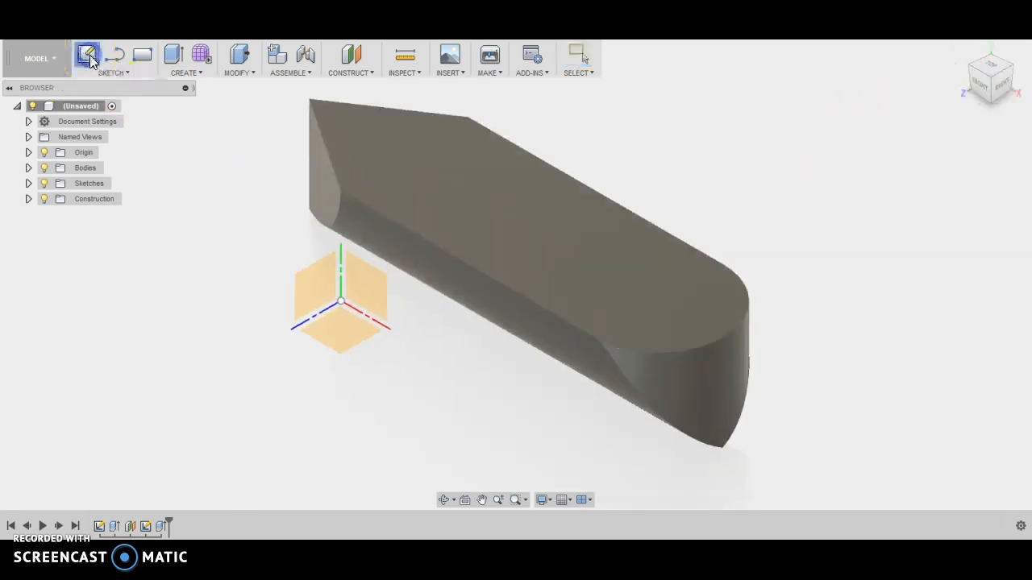
left_click(371, 294)
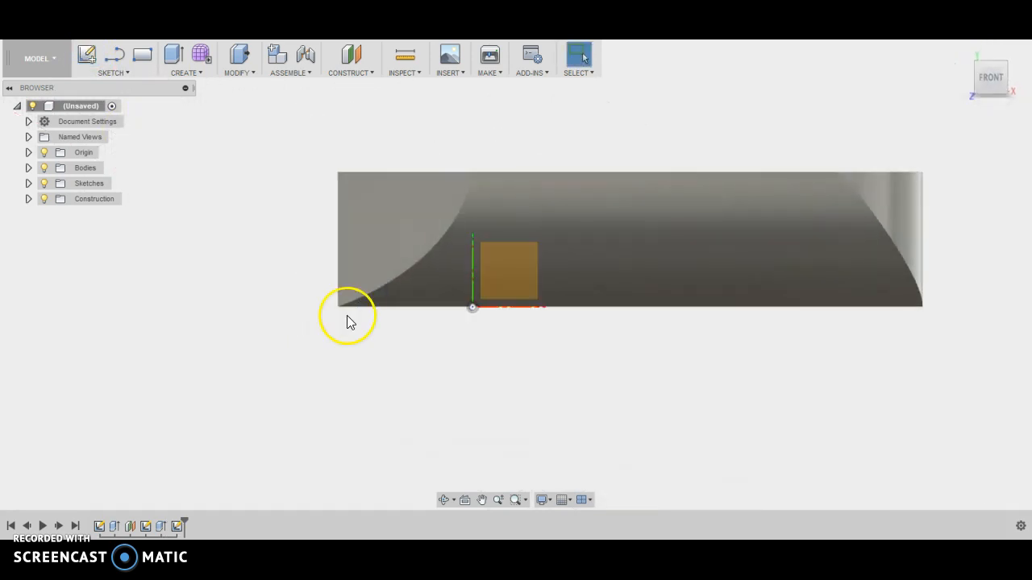
key("p")
mouse_move(592, 346)
middle_mouse_down()
mouse_move(613, 380)
mouse_move(368, 369)
mouse_move(381, 380)
middle_mouse_up()
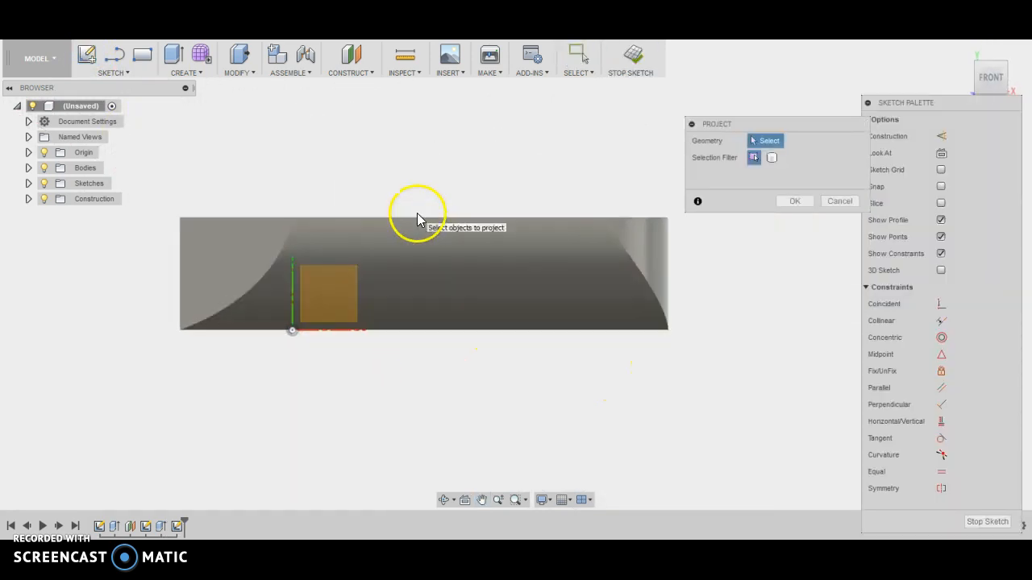
left_click(181, 234)
left_click(668, 252)
left_click(543, 221)
left_click(207, 230)
left_click(640, 231)
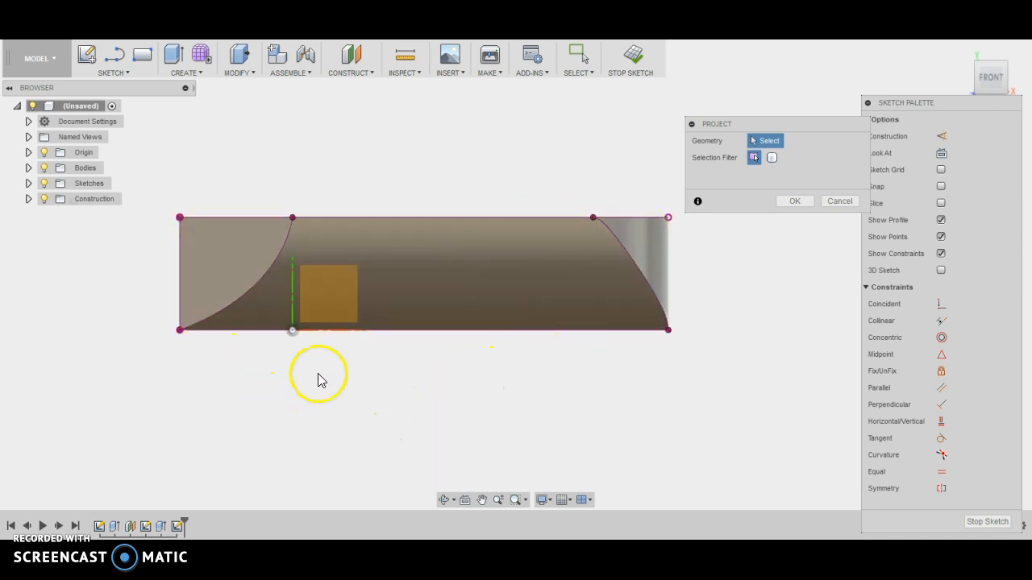
left_click(333, 218)
key("Return")
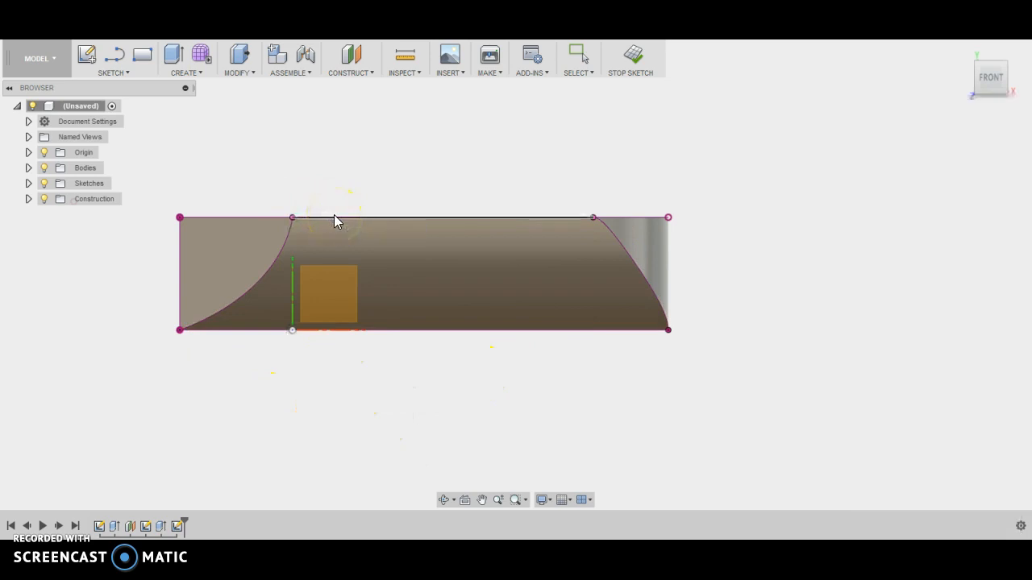
Draw a 3-point arc from the side outline's upper left corner to the origin, bulging toward the lower left corner.
key("a")
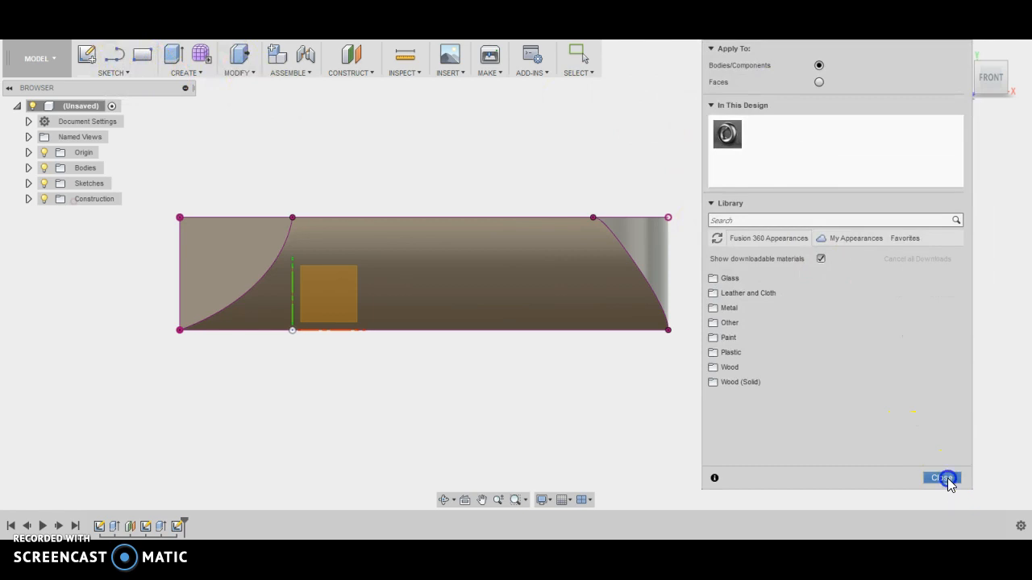
left_click(946, 477)
left_click(125, 69)
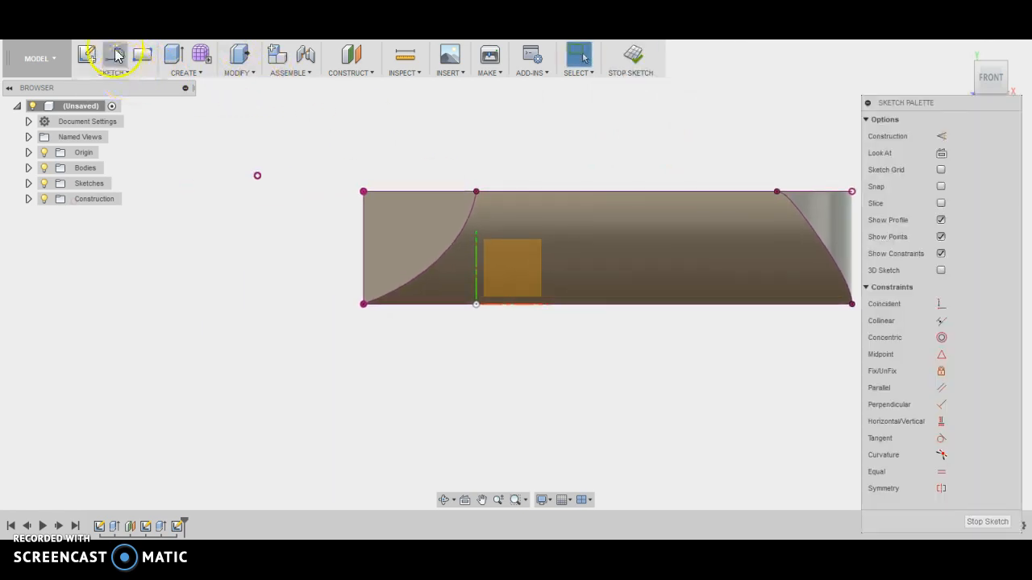
left_click(121, 71)
left_click(108, 147)
left_click(199, 149)
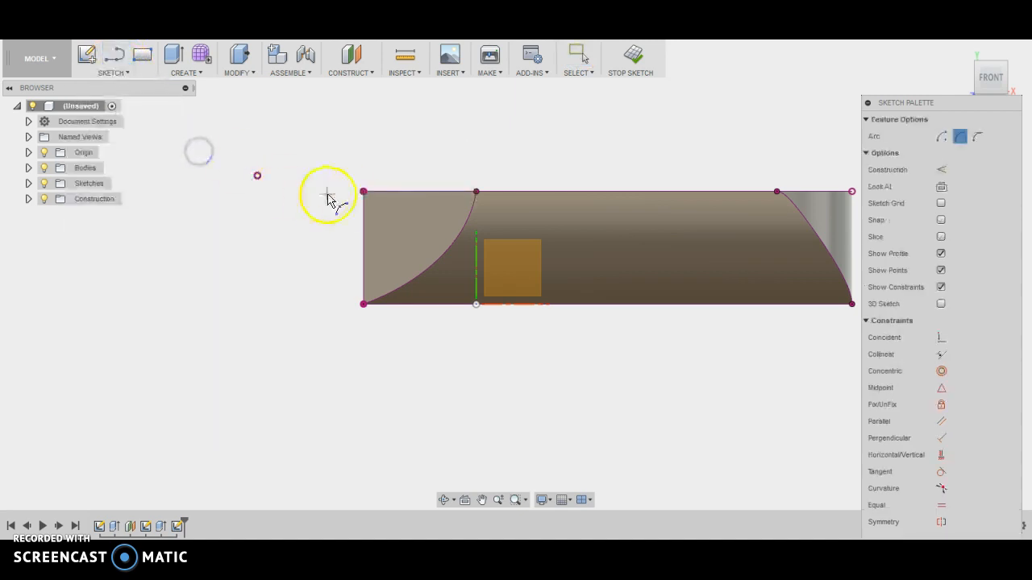
left_click(364, 192)
left_click(463, 306)
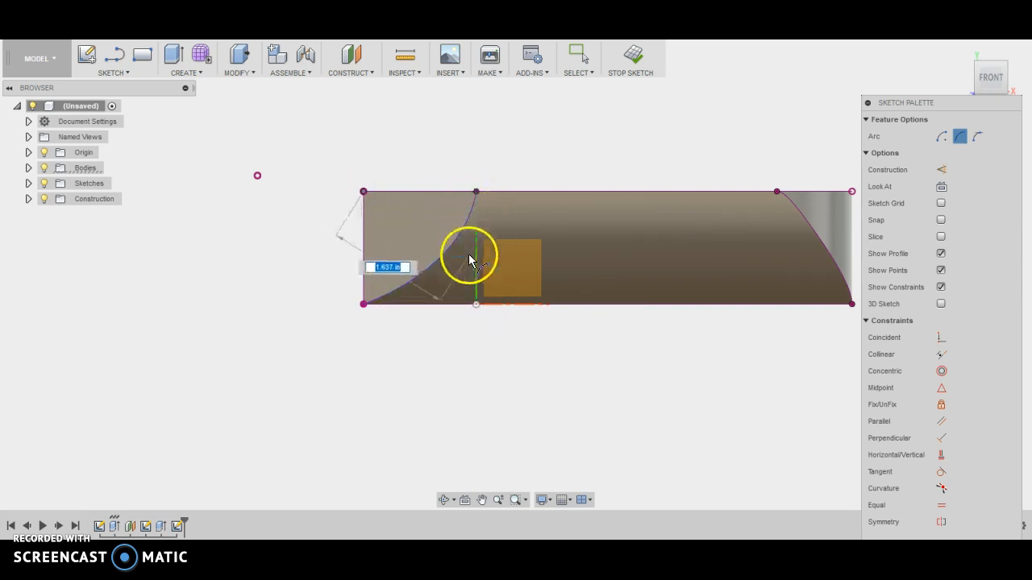
left_click(474, 305)
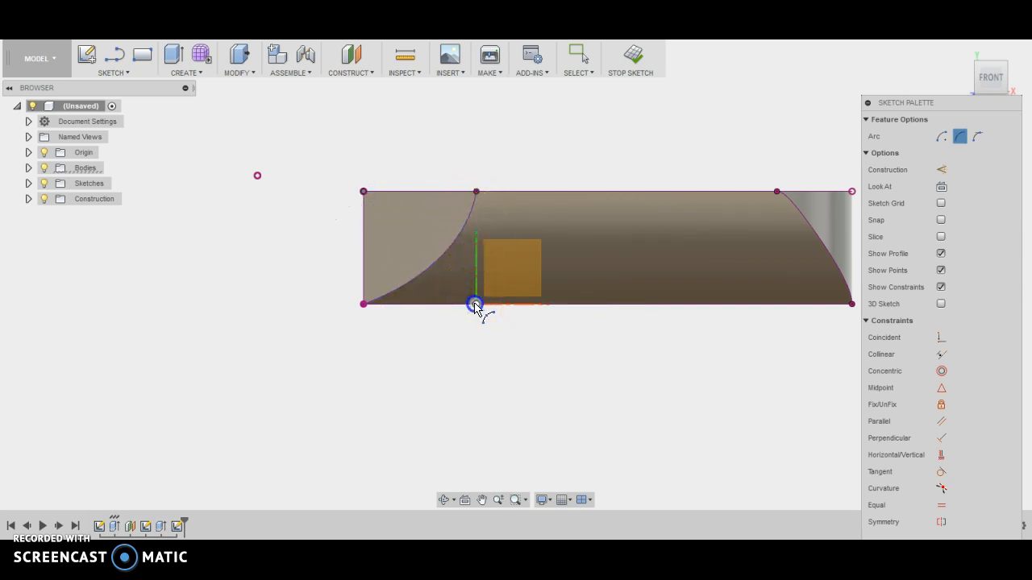
left_click_drag(433, 285, 422, 287)
Draw a second 3-point arc from the side outline's upper right corner down to its bottom edge.
middle_click_drag(564, 329, 382, 376)
mouse_move(636, 238)
left_mouse_down()
mouse_move(661, 233)
mouse_move(586, 323)
mouse_move(564, 329)
mouse_move(611, 293)
mouse_move(616, 308)
left_mouse_up()
right_click_drag(678, 287, 707, 285)
left_click_drag(930, 378, 947, 439)
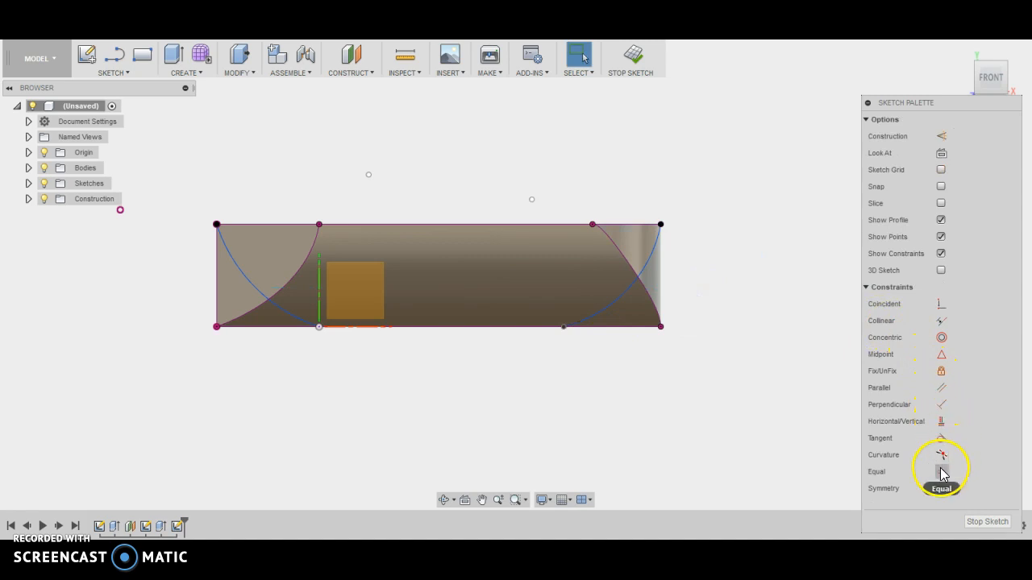
Constrain the two end arcs in the side sketch to be equal and finish the sketch.
left_click(941, 472)
left_click(645, 274)
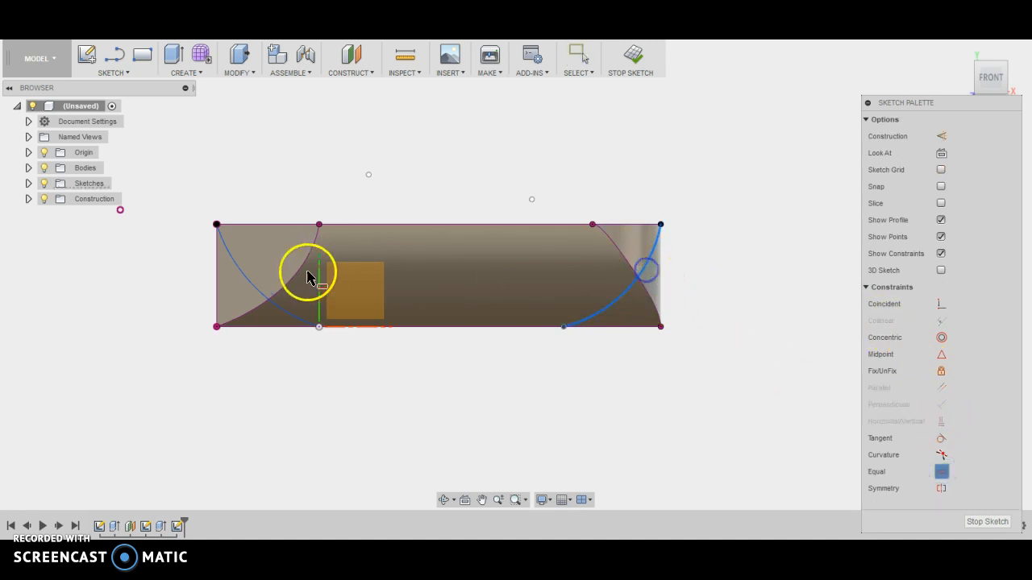
left_click(253, 290)
right_click_drag(382, 154, 521, 161)
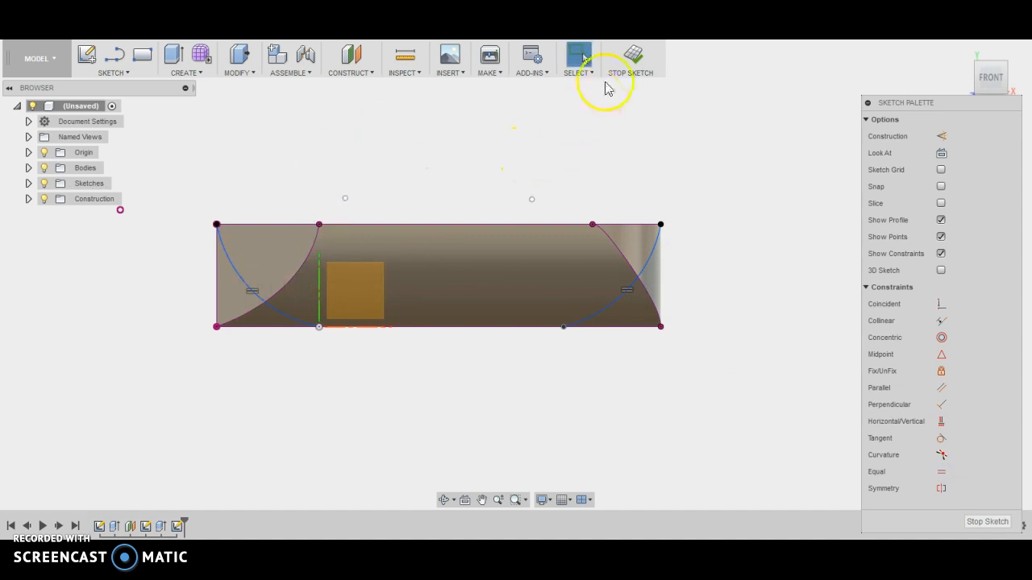
left_click(634, 57)
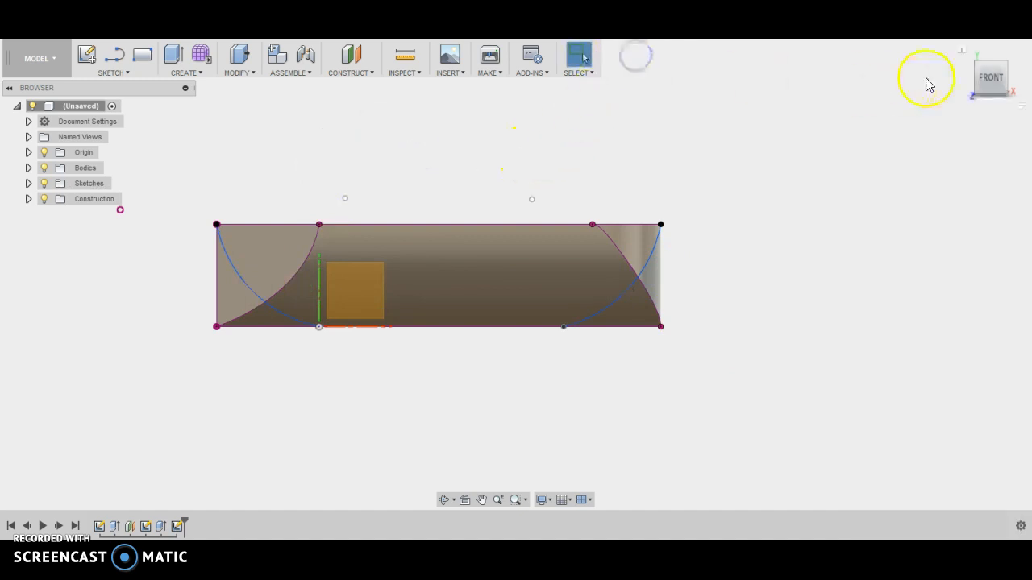
Extrude the three side-sketch regions enclosed by the end arcs toward the body, with extent All and the Intersect operation.
left_click(959, 56)
left_click(212, 341)
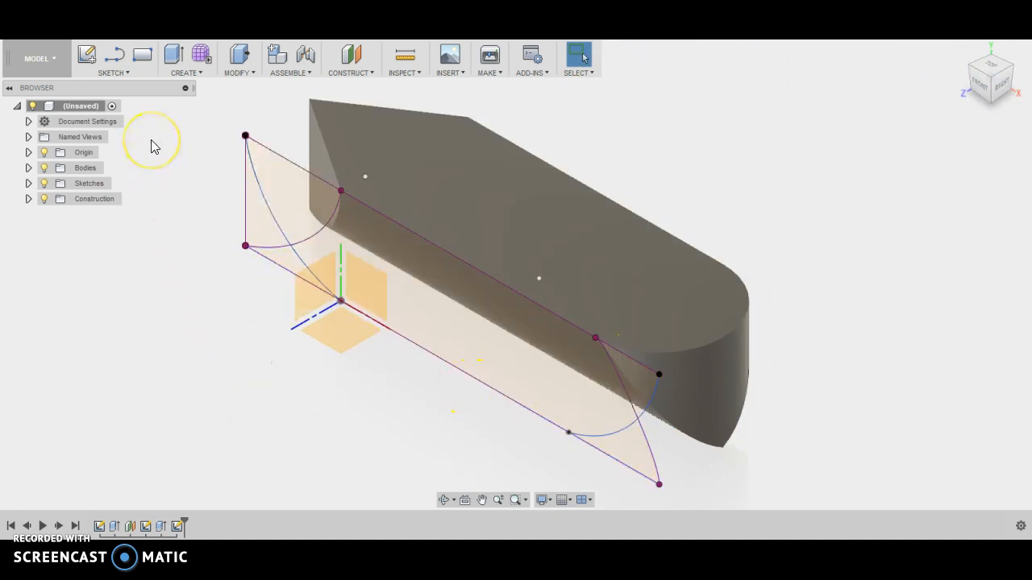
key("e")
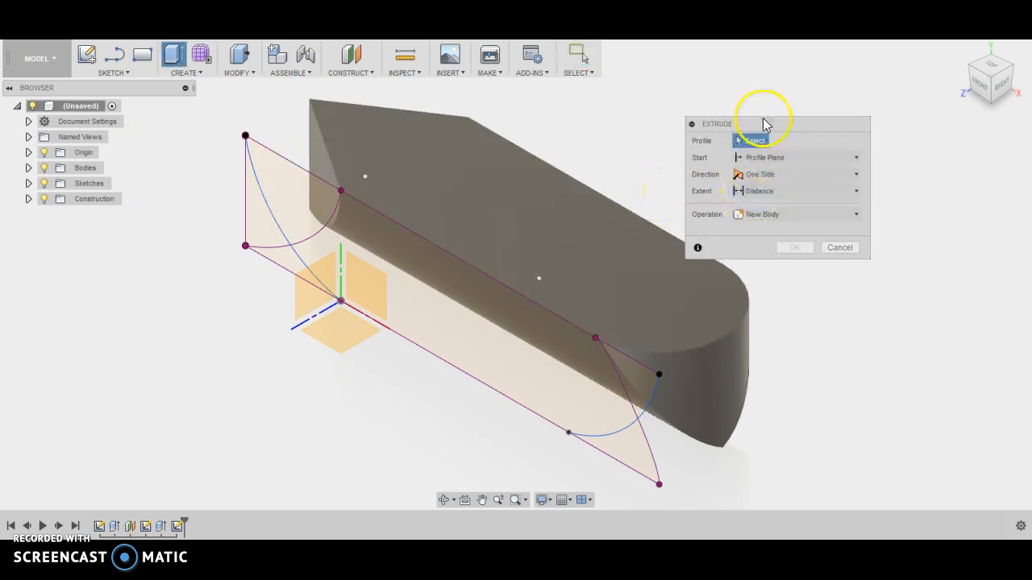
left_click_drag(767, 127, 833, 102)
left_click(321, 202)
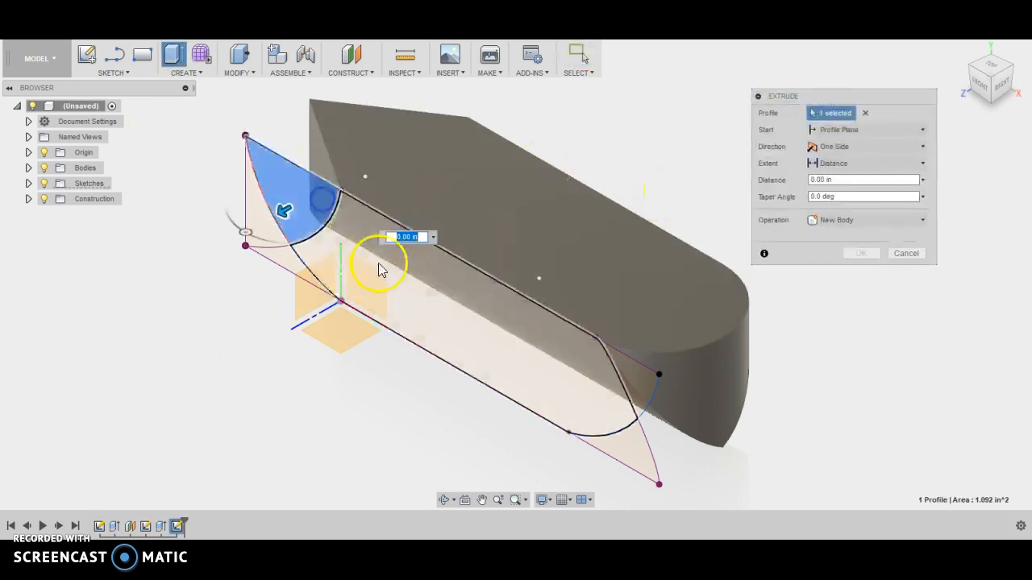
left_click(379, 265)
left_click(619, 379)
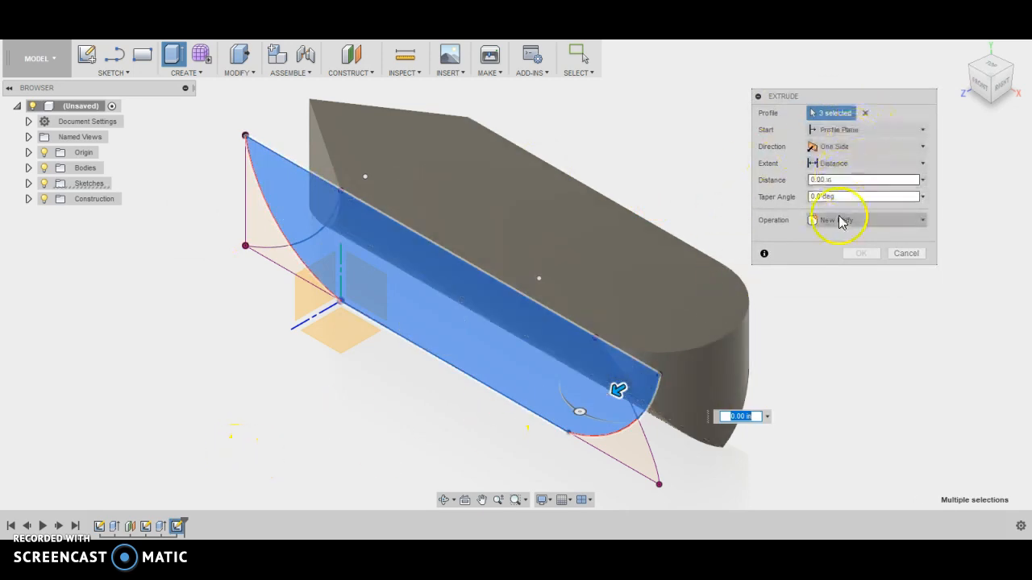
left_click(831, 223)
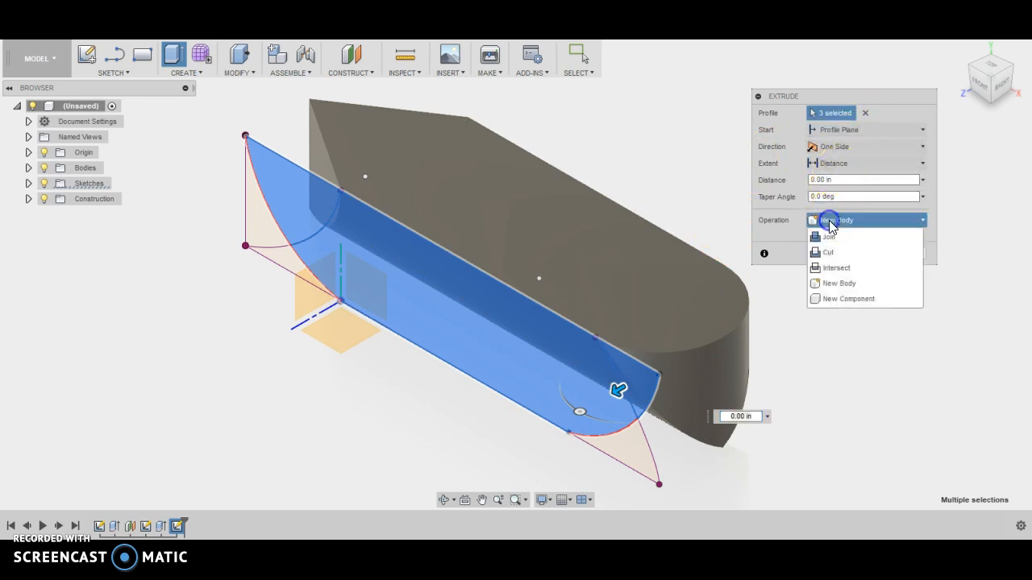
left_click(835, 269)
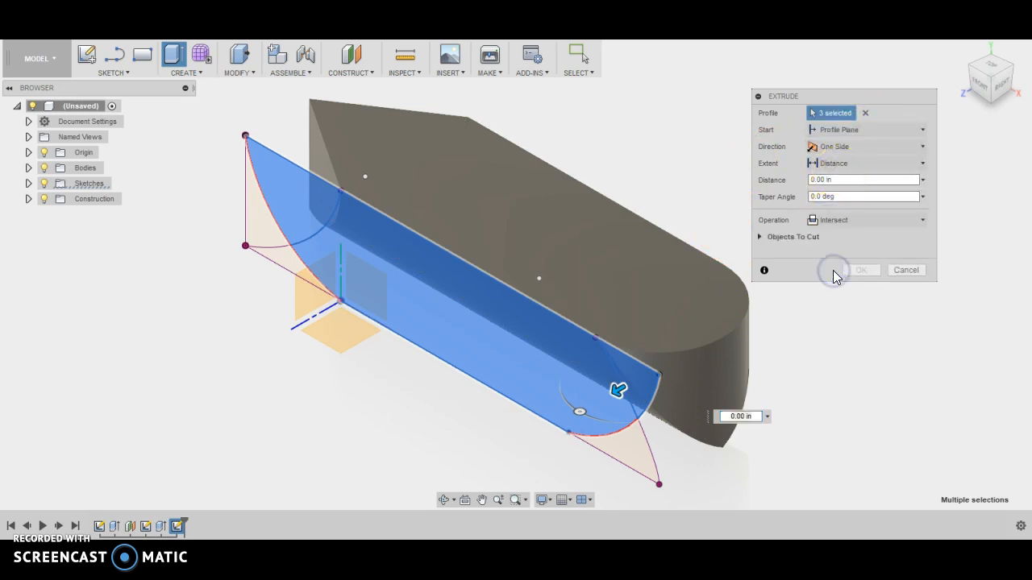
left_click_drag(613, 386, 844, 221)
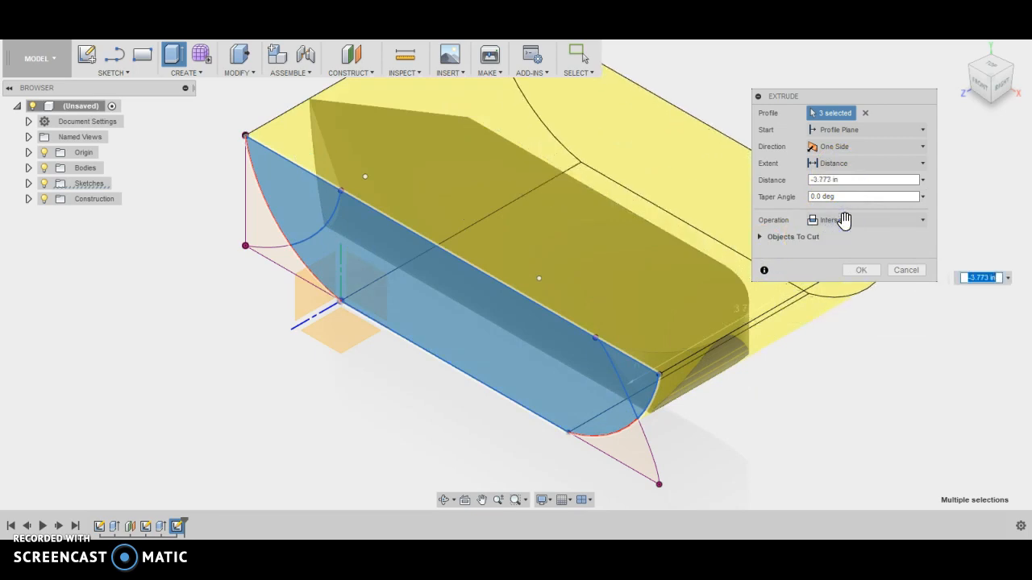
left_click(841, 164)
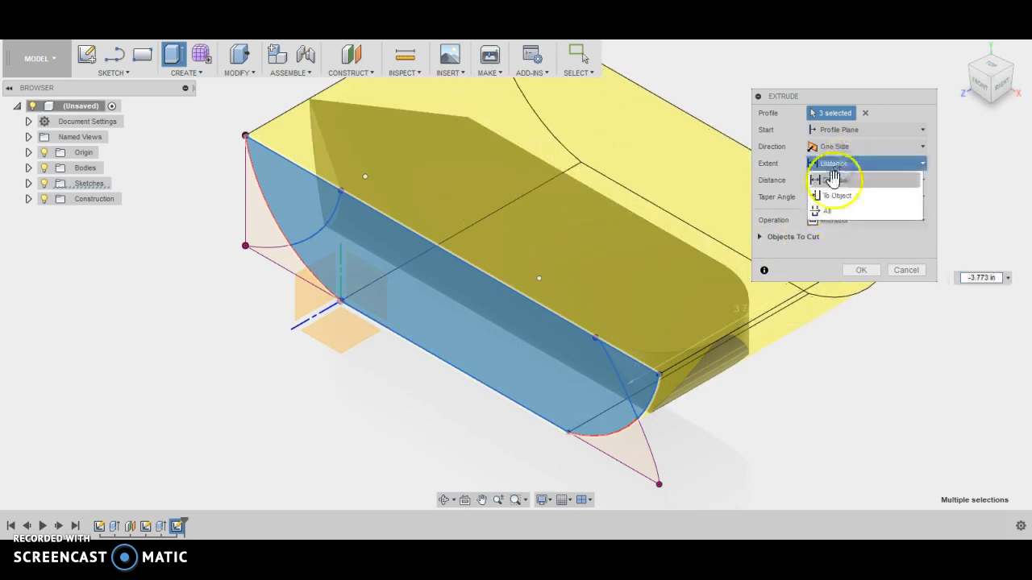
left_click(829, 208)
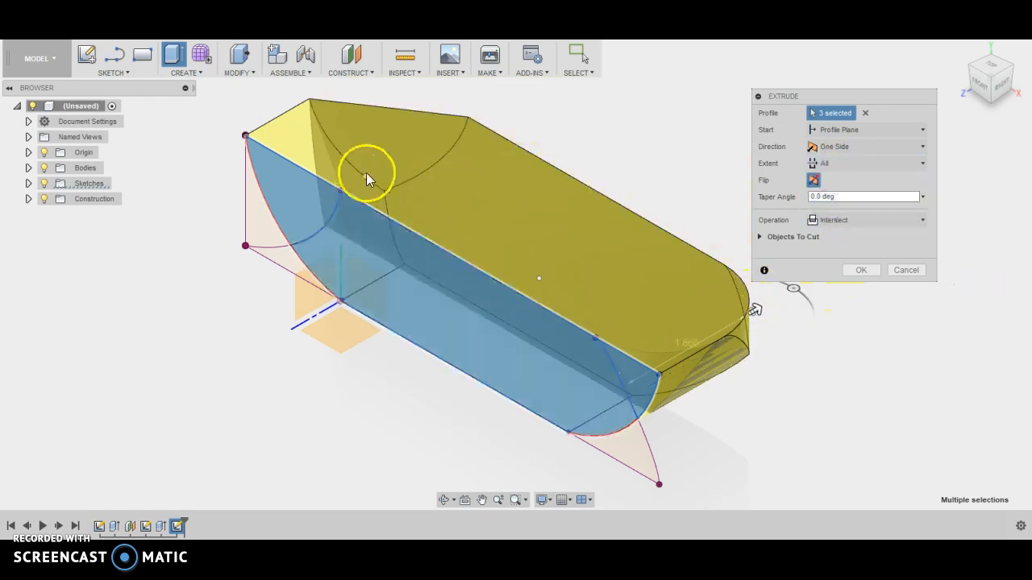
left_click(861, 270)
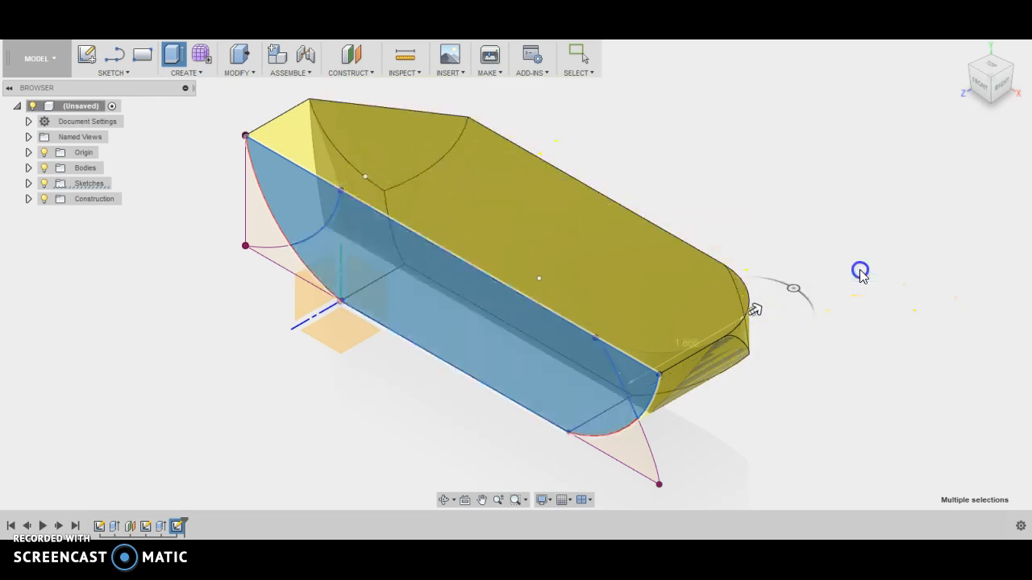
Examine the intersected hull's shape from the front, top, right and home views.
left_click(976, 87)
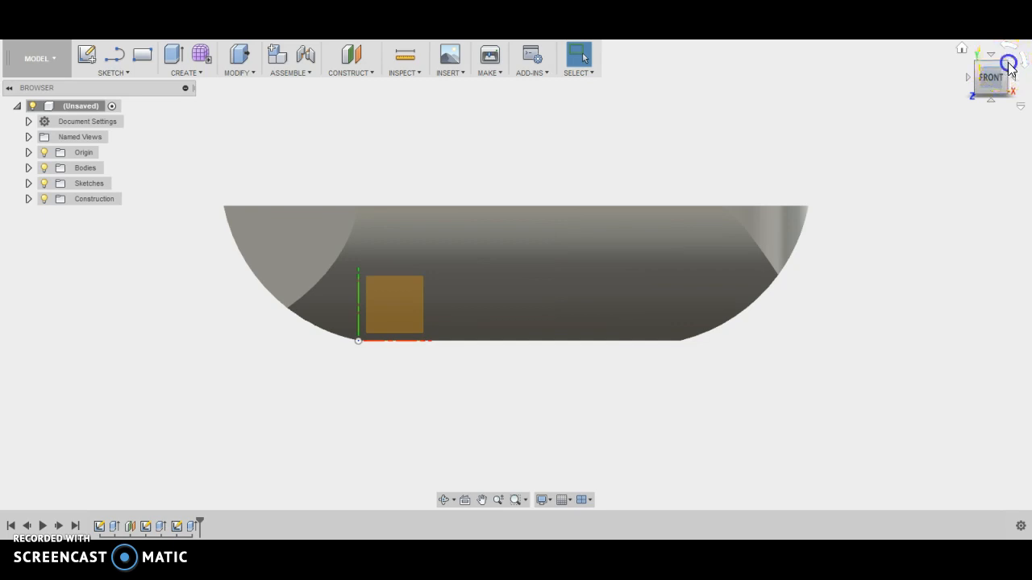
left_click(963, 49)
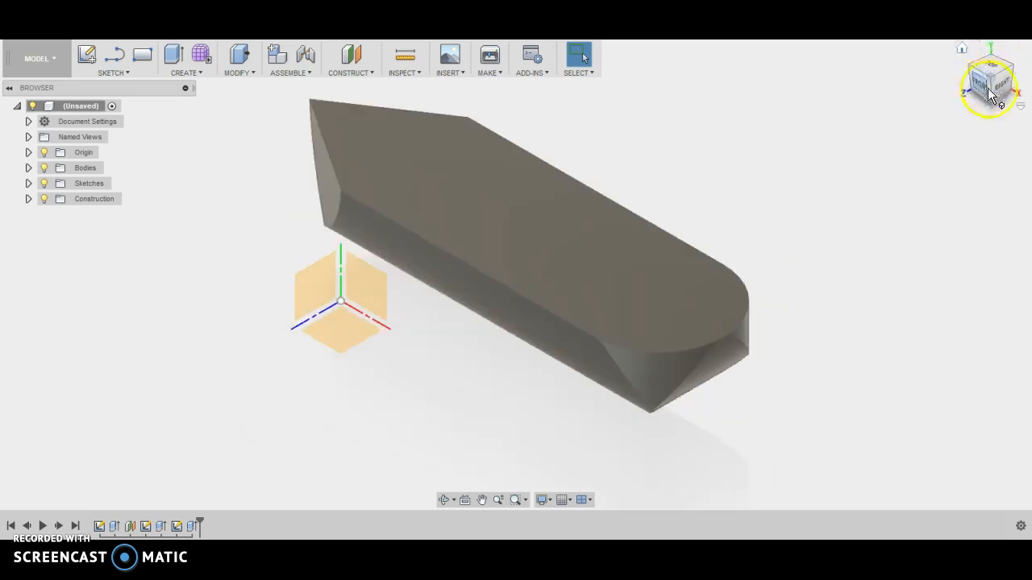
left_click(989, 69)
left_click(963, 49)
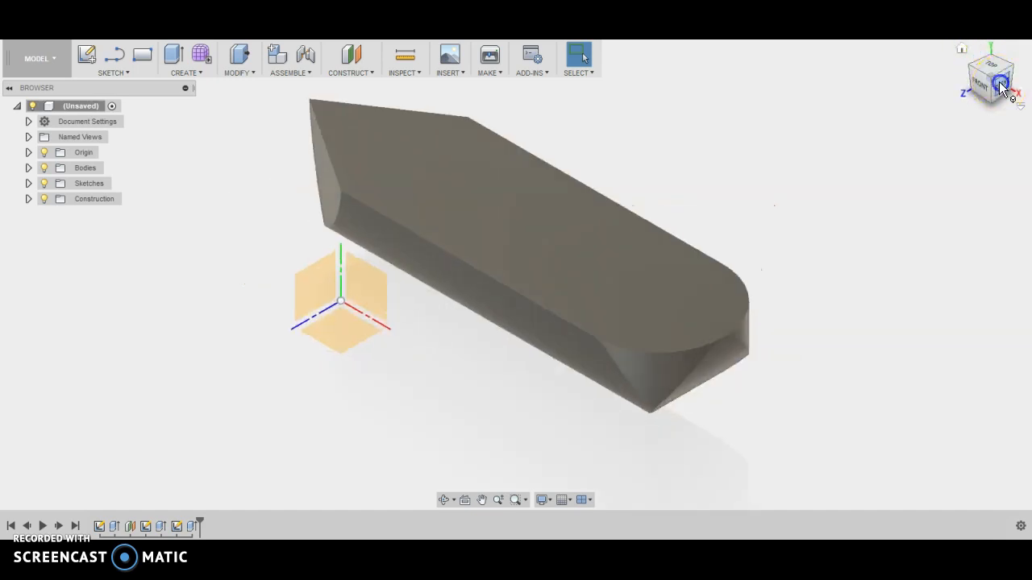
left_click(1001, 85)
left_click(962, 49)
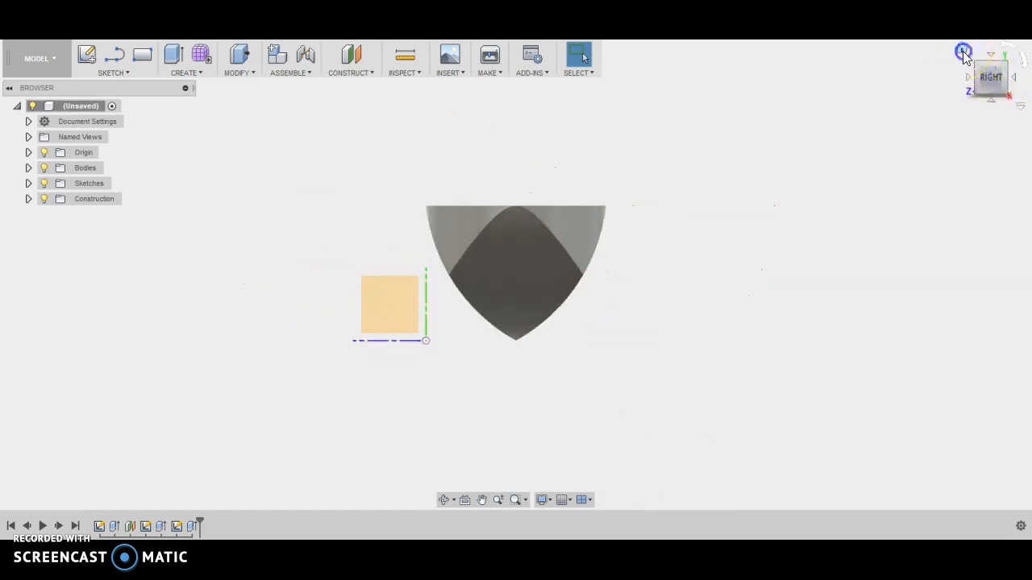
left_click(978, 94)
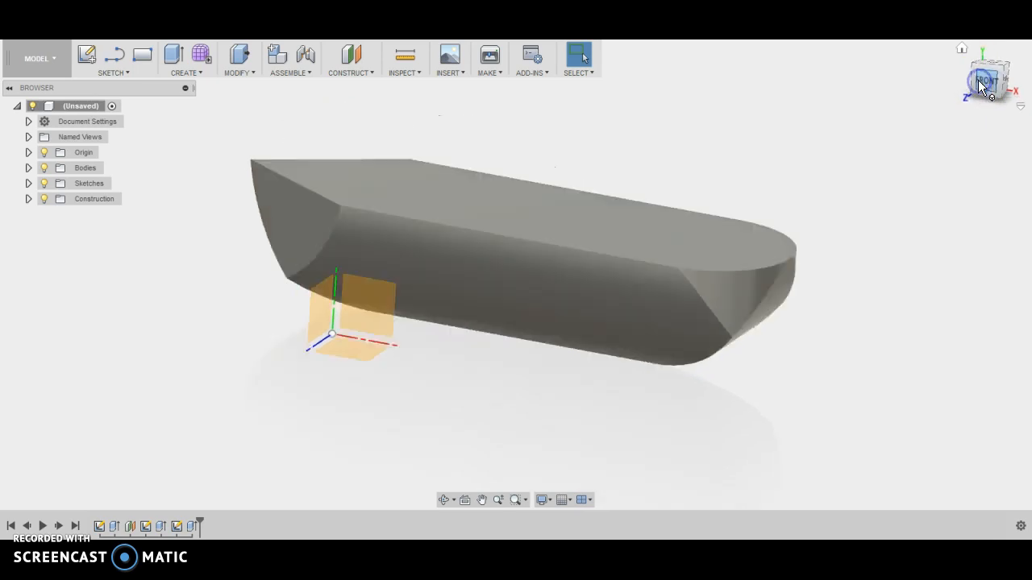
left_click(959, 52)
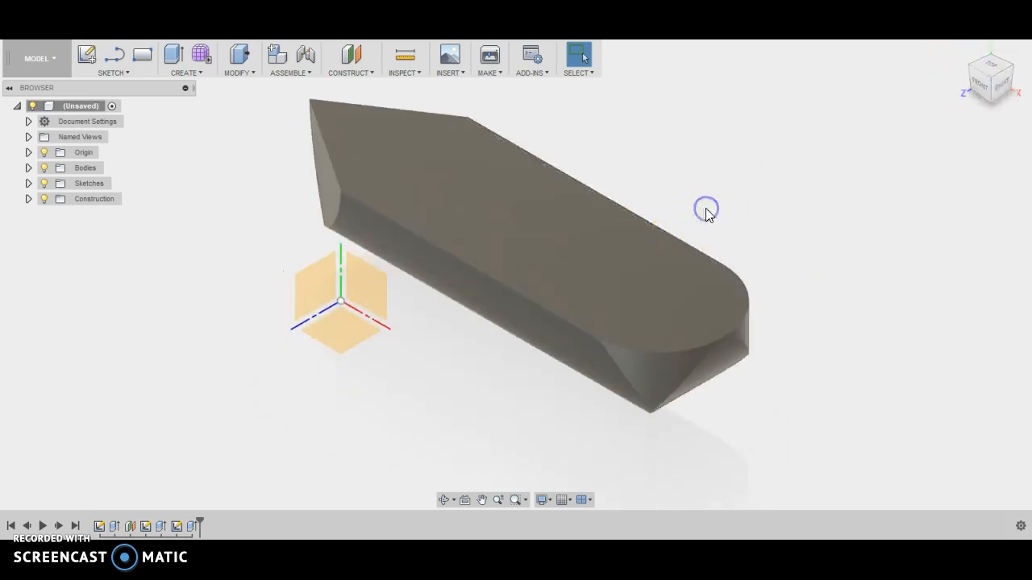
Shell the hull from its flat top face with an inside thickness of 0.1 in.
left_click(233, 70)
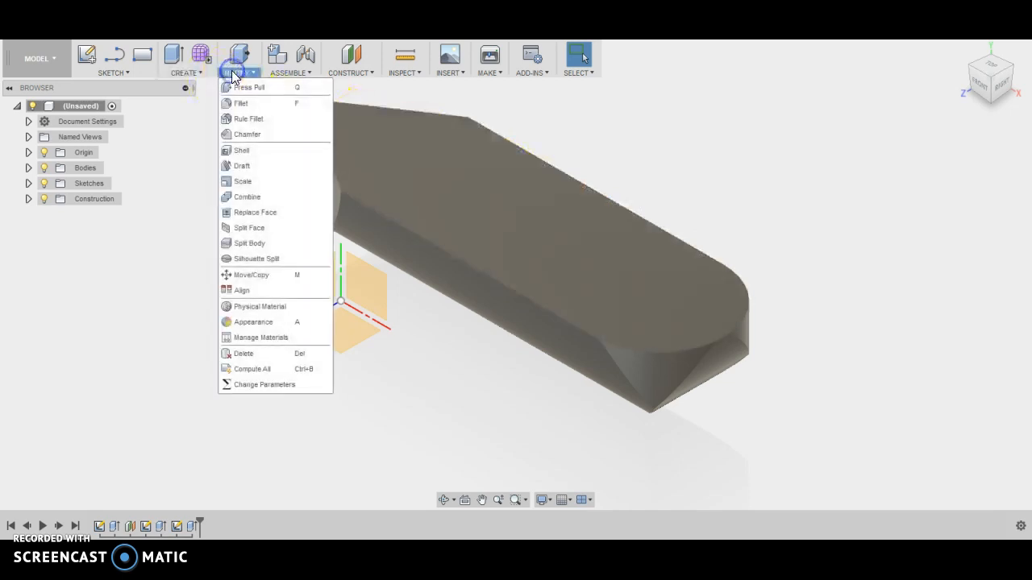
left_click(248, 153)
left_click(443, 138)
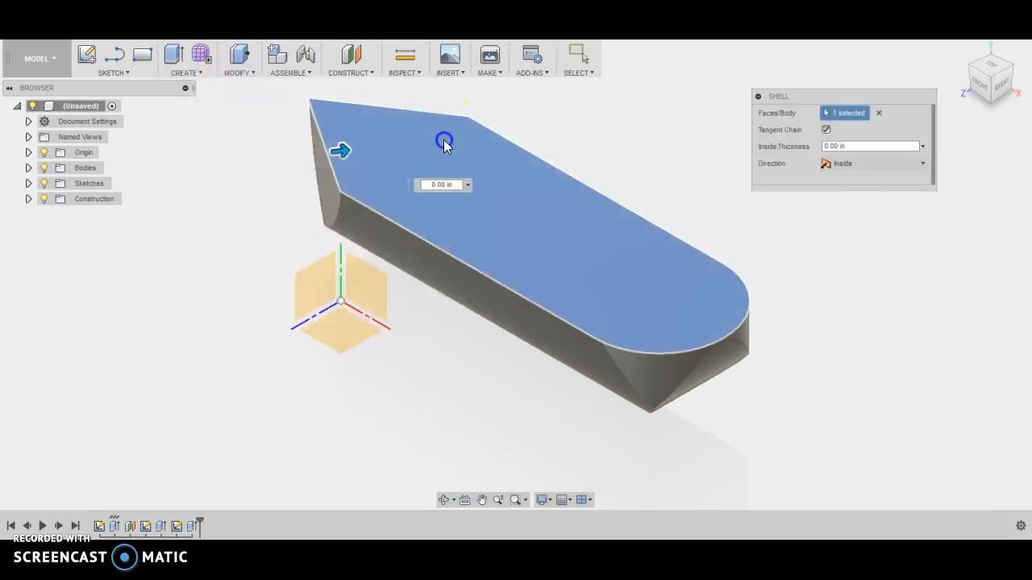
left_click(870, 147)
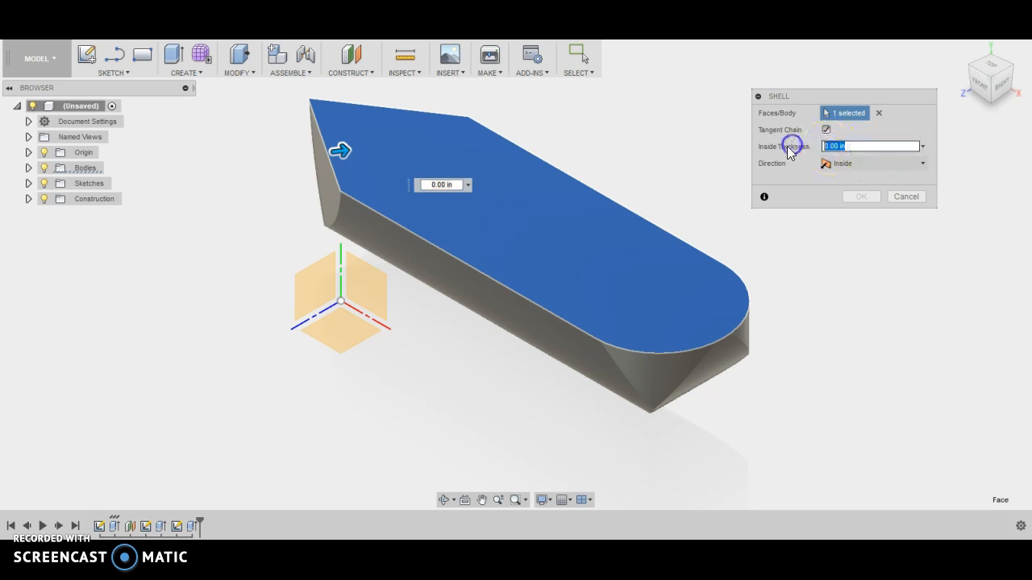
type(".1")
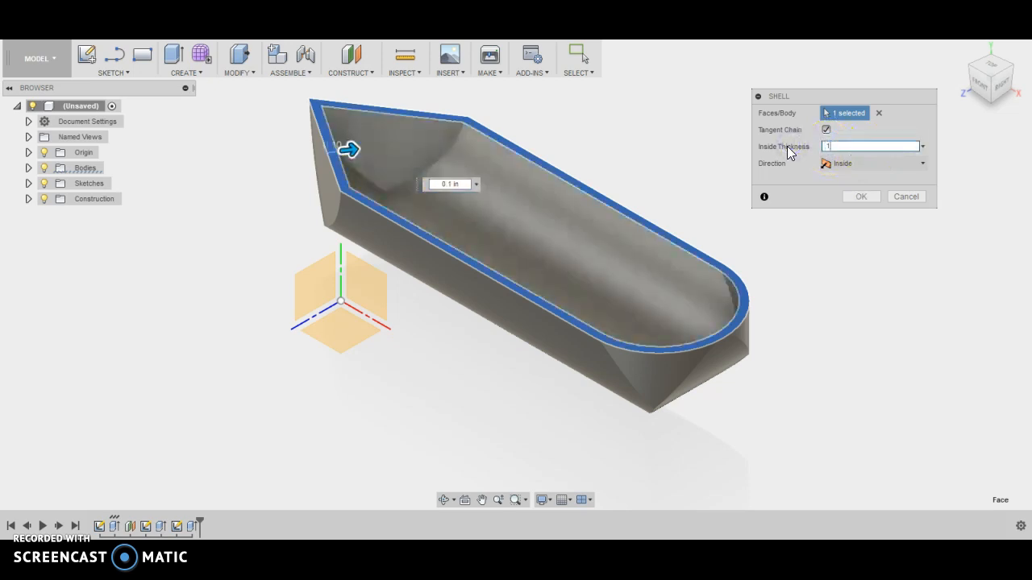
left_click(856, 205)
left_click(861, 198)
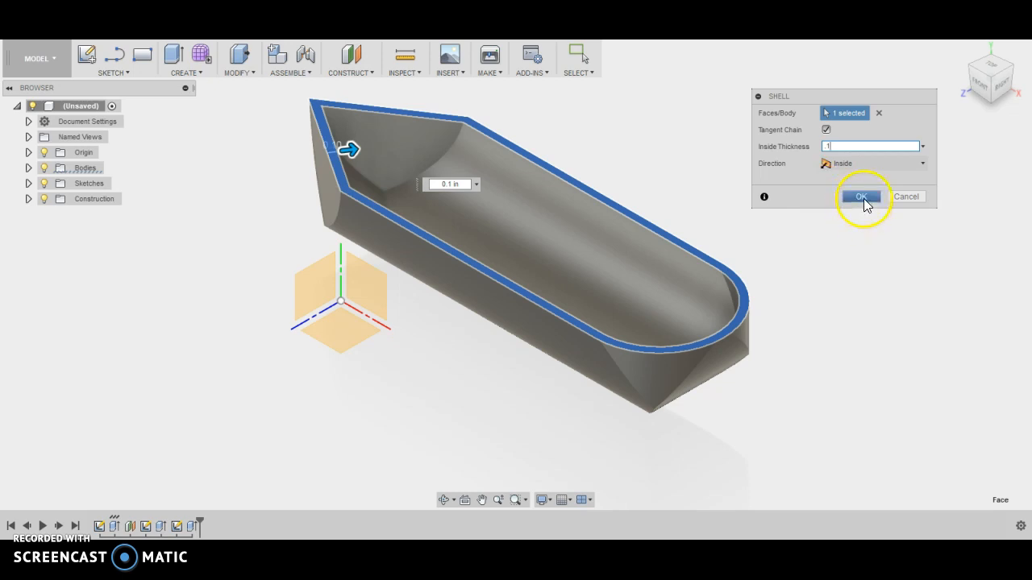
Apply the unfinished Pine wood appearance to the whole hull body.
middle_click_drag(847, 233, 863, 250)
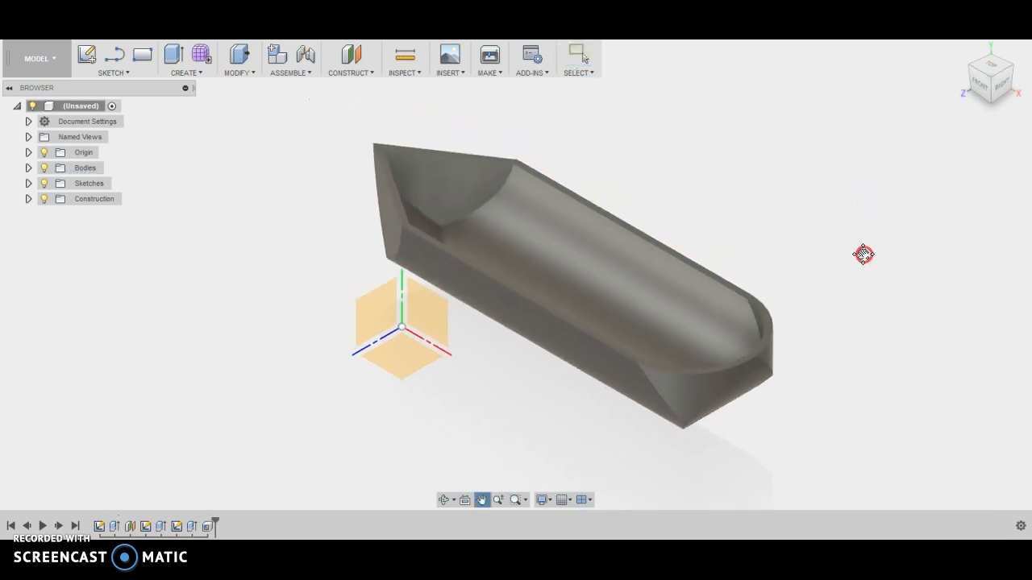
left_click(760, 260)
key("a")
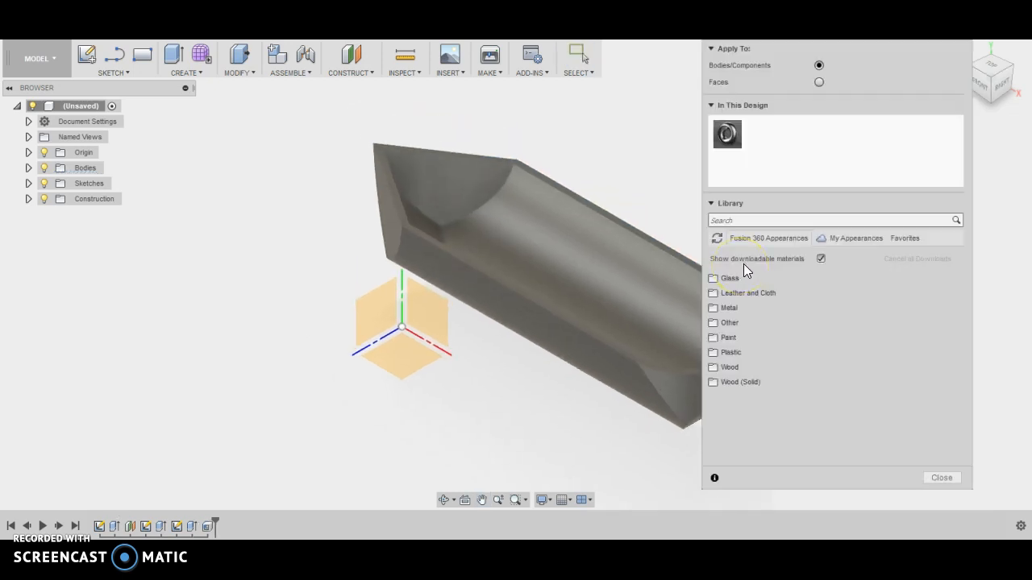
left_click(716, 367)
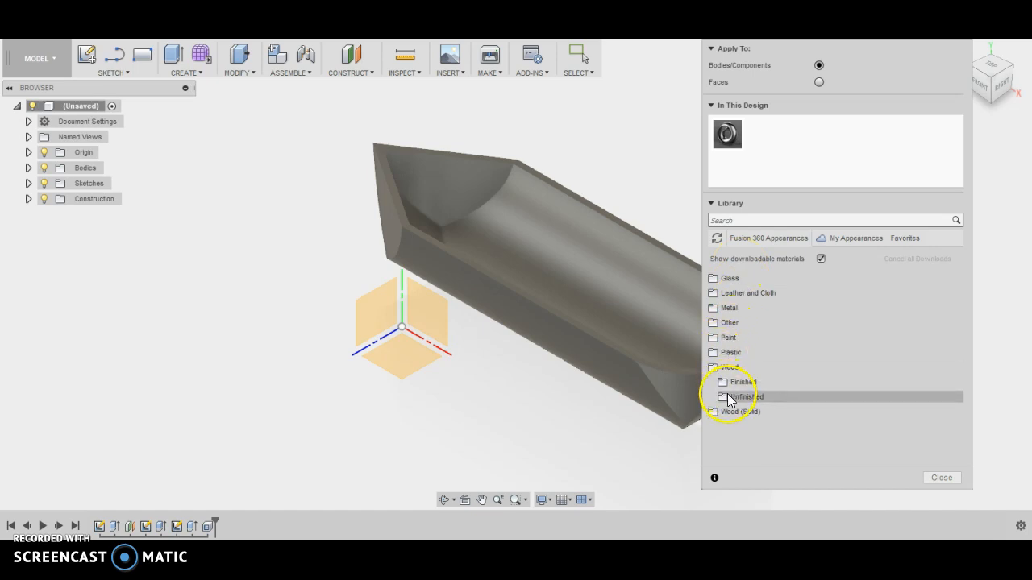
left_click(731, 396)
scroll(757, 377, "down", 4)
scroll(756, 376, "down", 4)
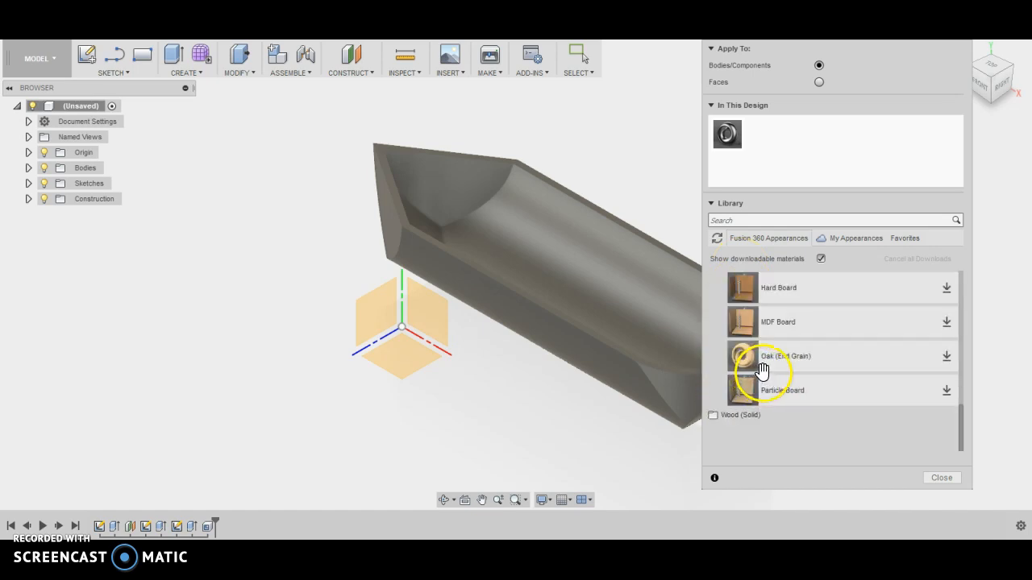
scroll(770, 374, "up", 5)
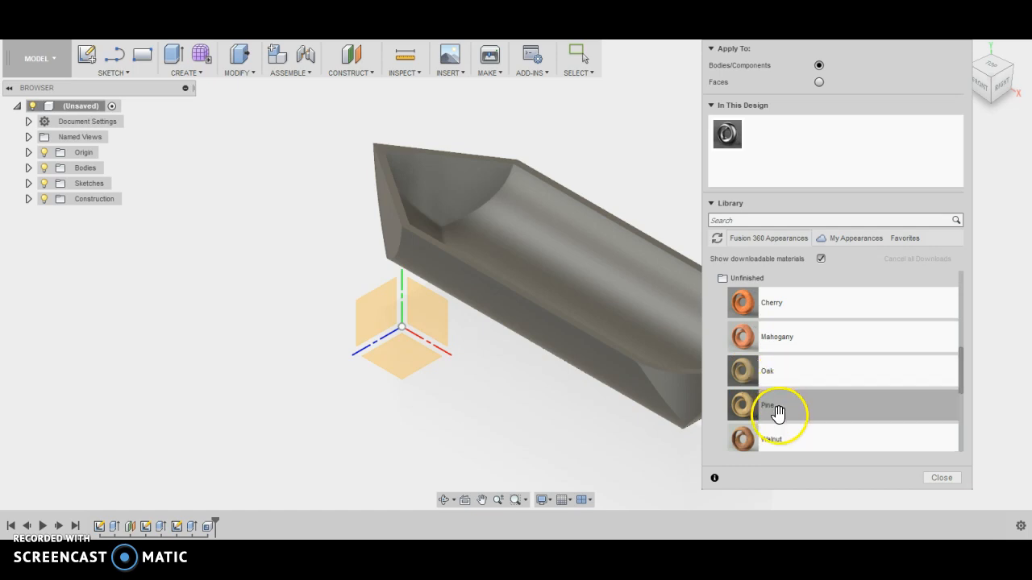
left_click_drag(771, 398, 612, 347)
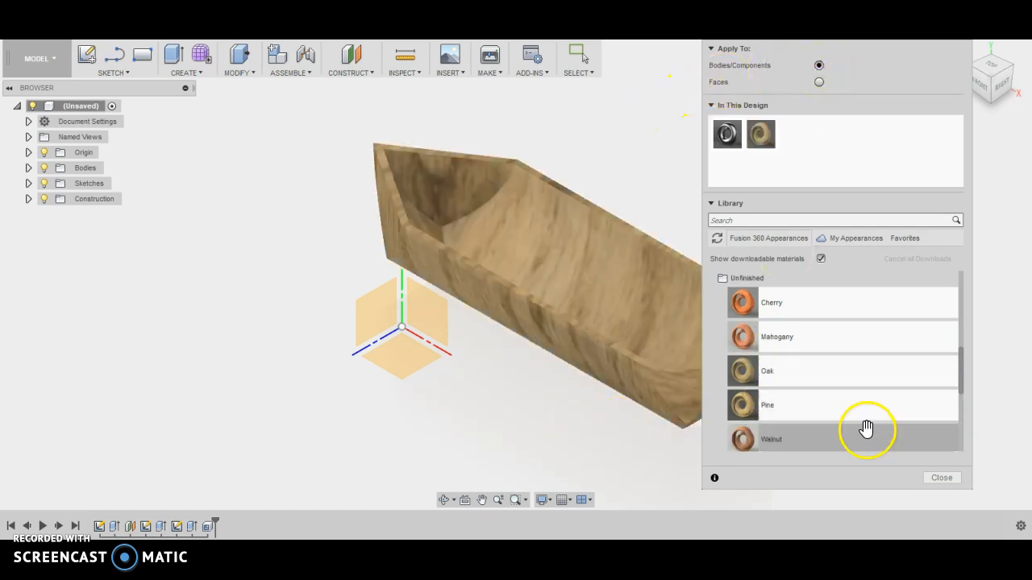
left_click(941, 476)
Examine the wooden hull from a low side angle and from the home view.
mouse_move(984, 85)
left_mouse_down()
mouse_move(1022, 52)
mouse_move(1016, 63)
left_mouse_up()
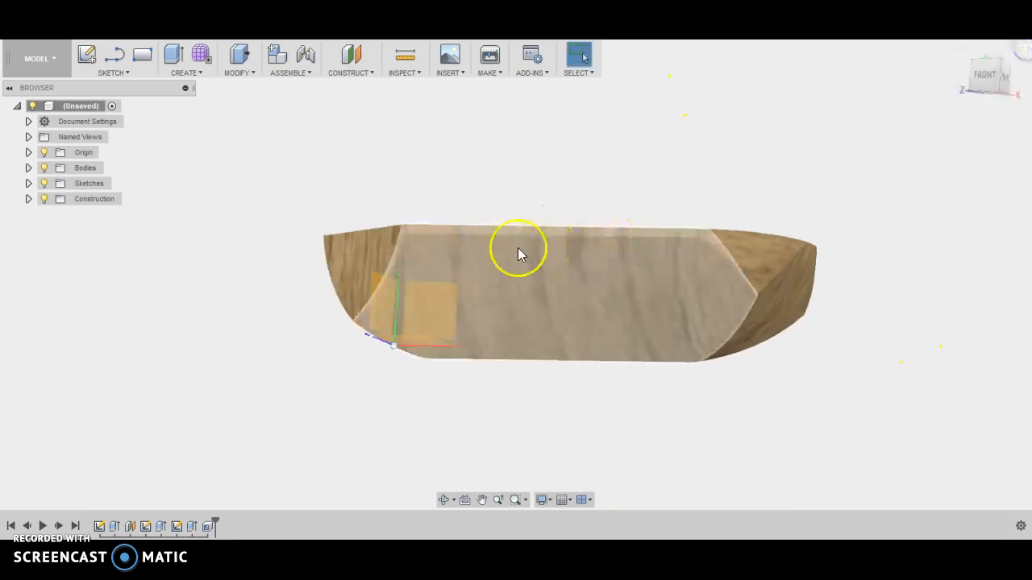
left_click(959, 51)
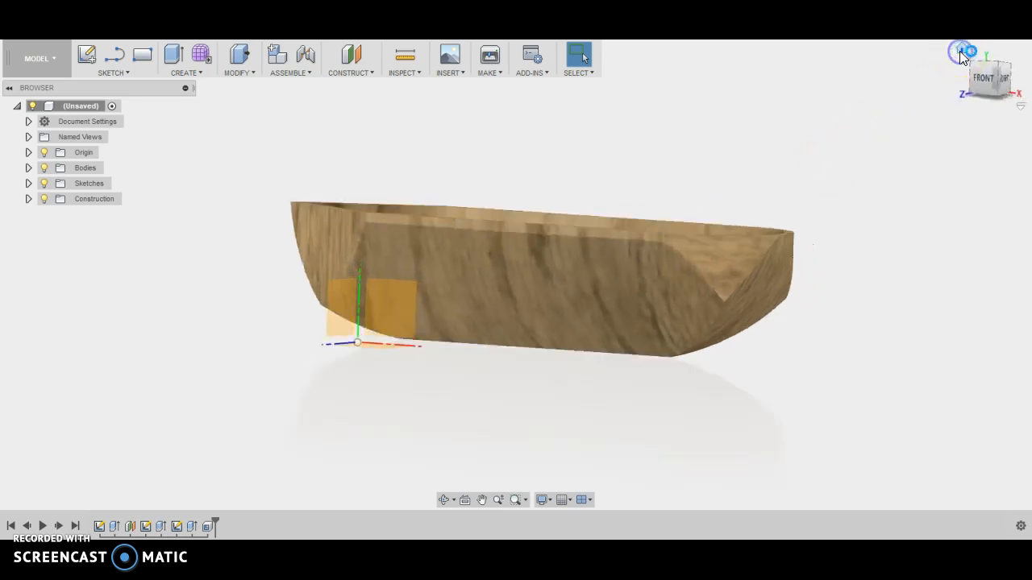
scroll(222, 270, "up", 2)
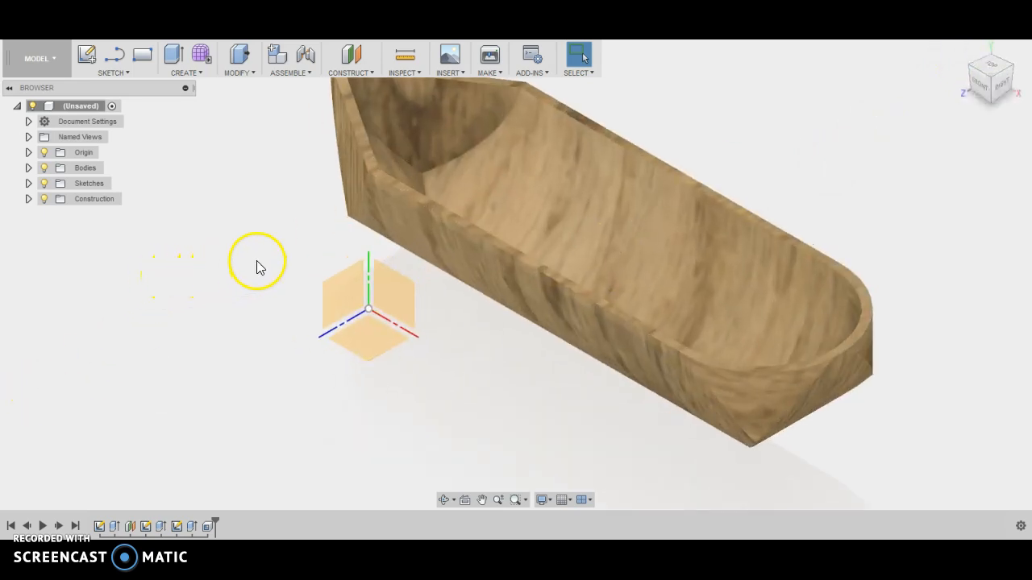
scroll(234, 262, "down", 2)
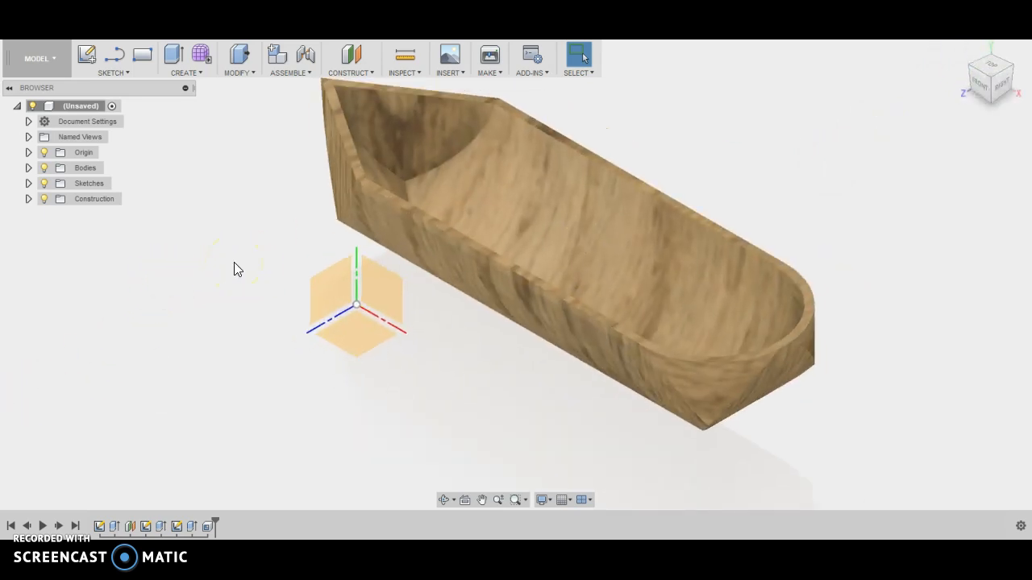
middle_click_drag(234, 262, 309, 294)
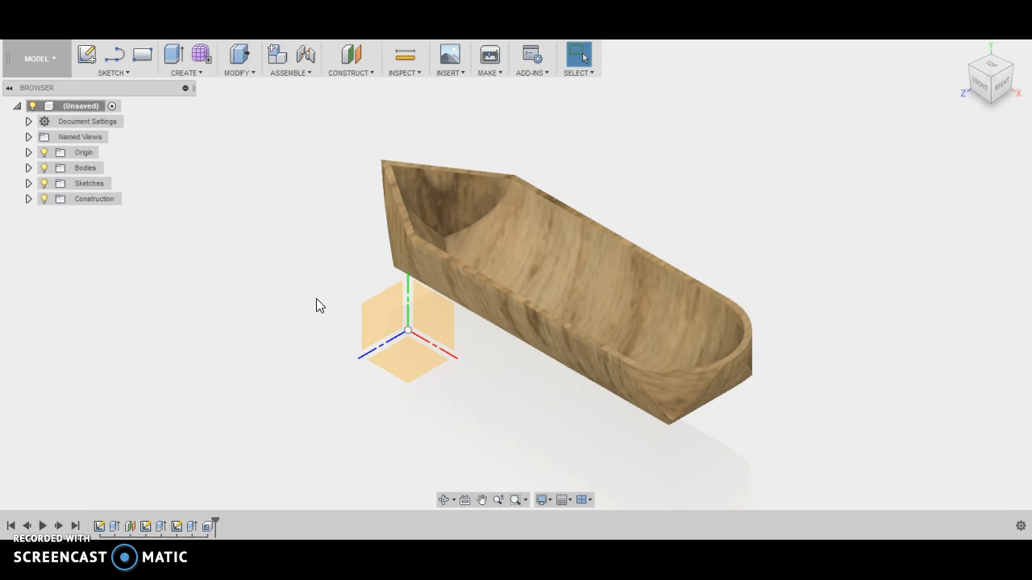
left_click(300, 296)
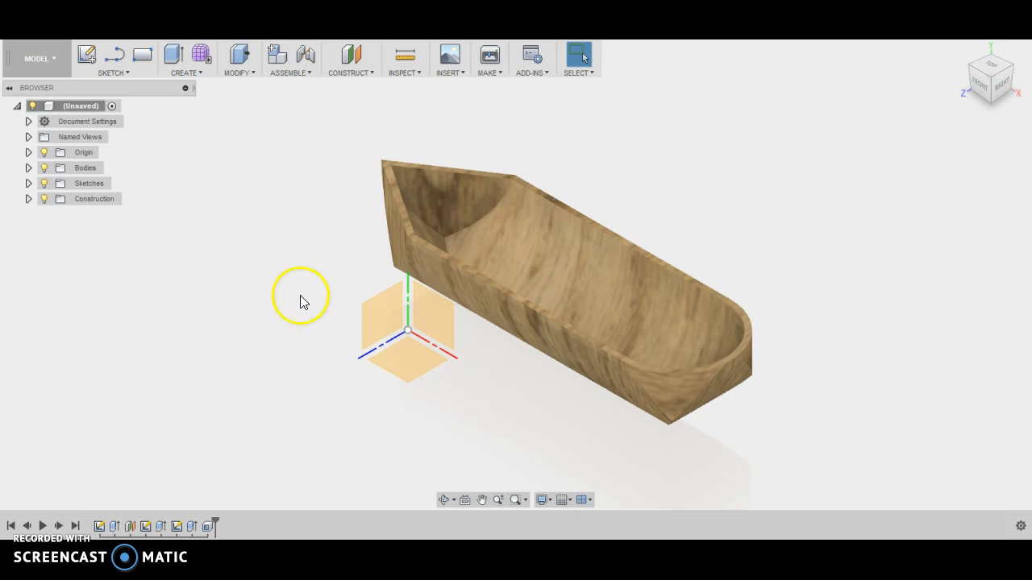